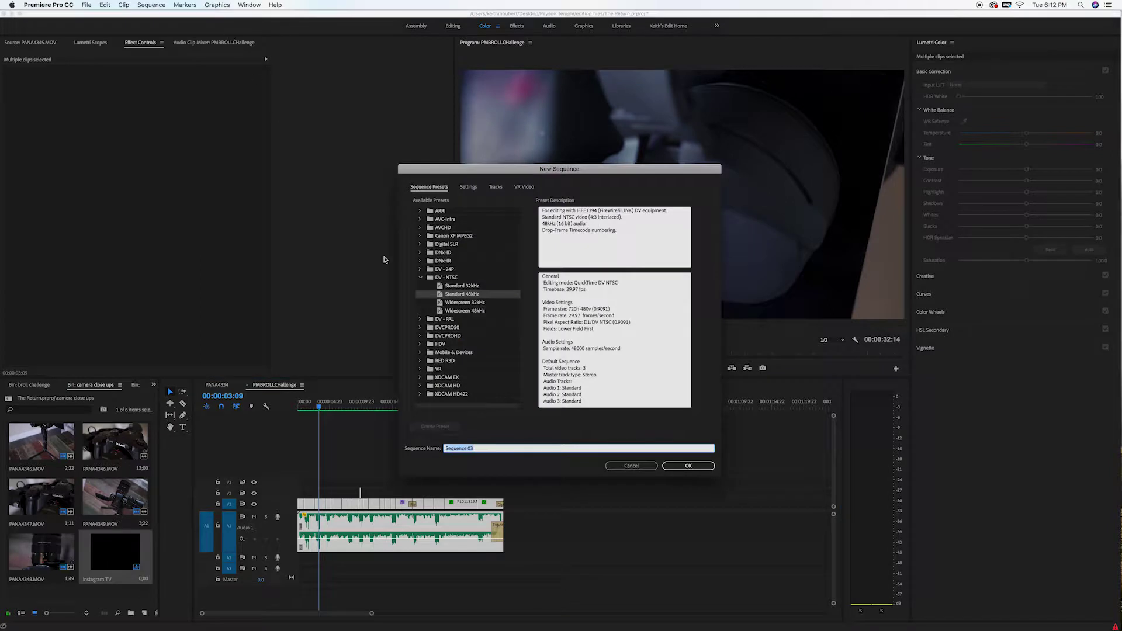
# Create a new sequence named Instagram TV, paste the copied clips into it and return the playhead to the start.
pyautogui.write('In')
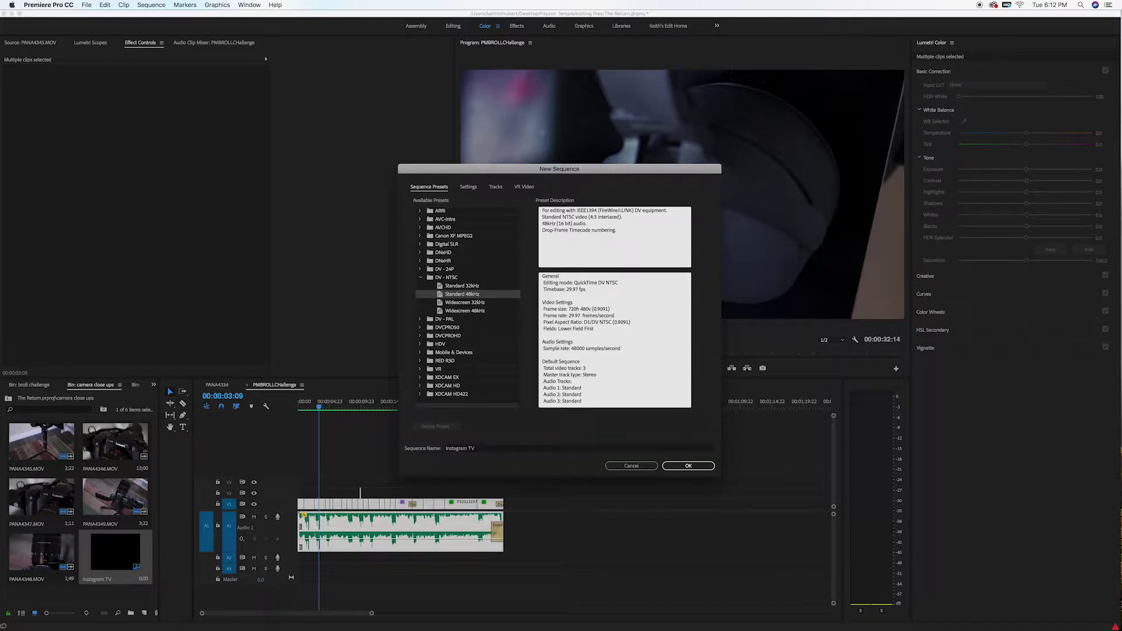
pyautogui.write('stagram TV')
pyautogui.press('Return')
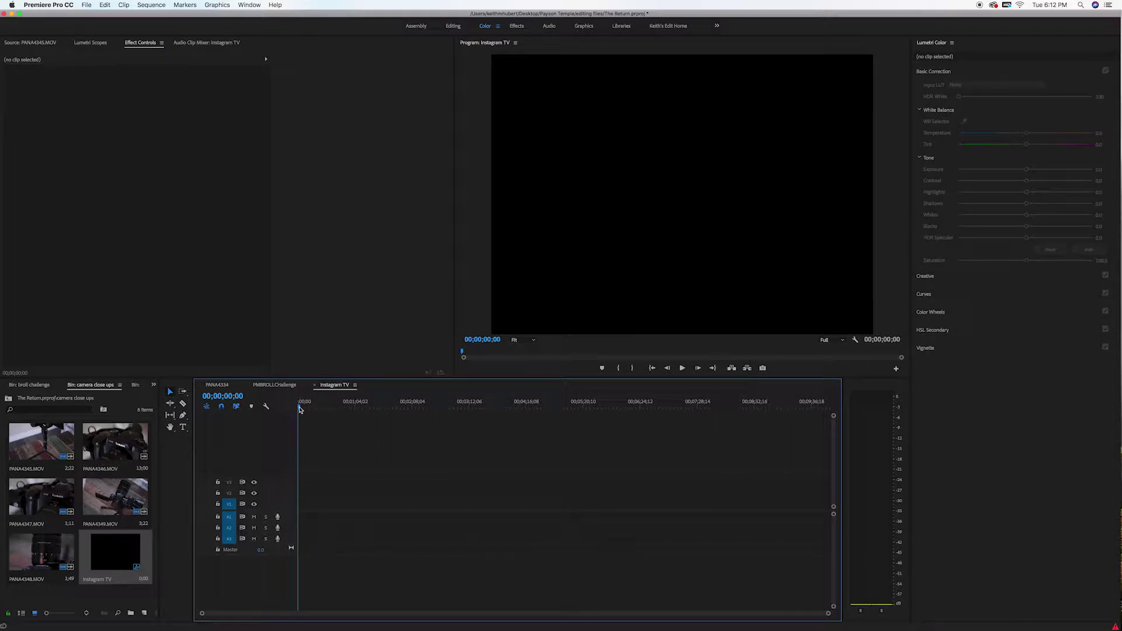
pyautogui.press('cmd+v')
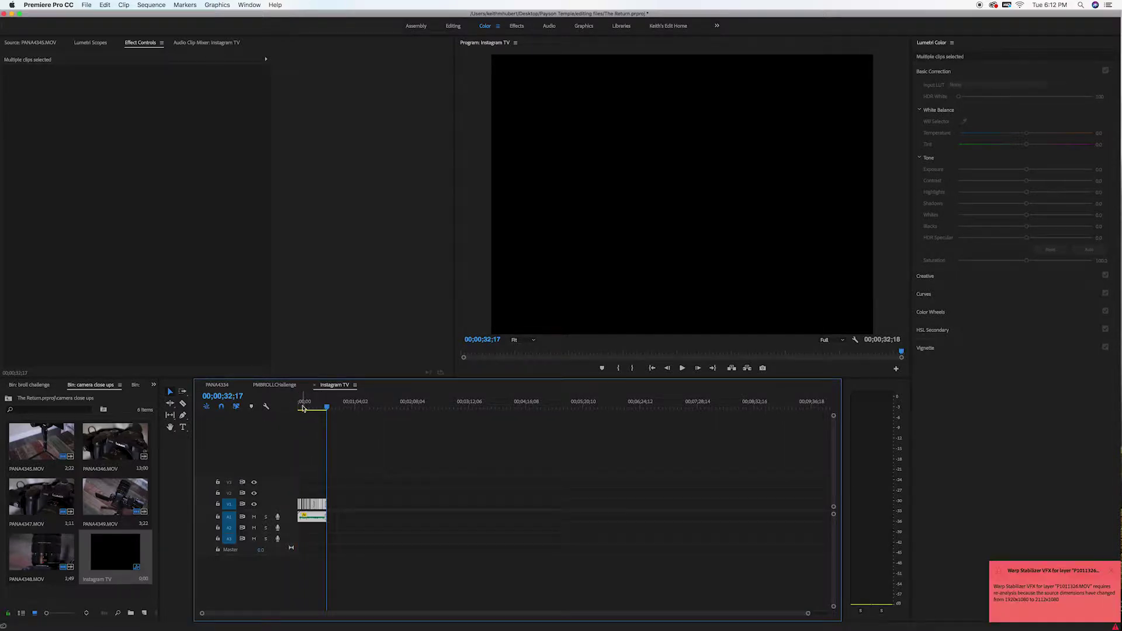
pyautogui.moveTo(303, 409); pyautogui.dragTo(292, 404)
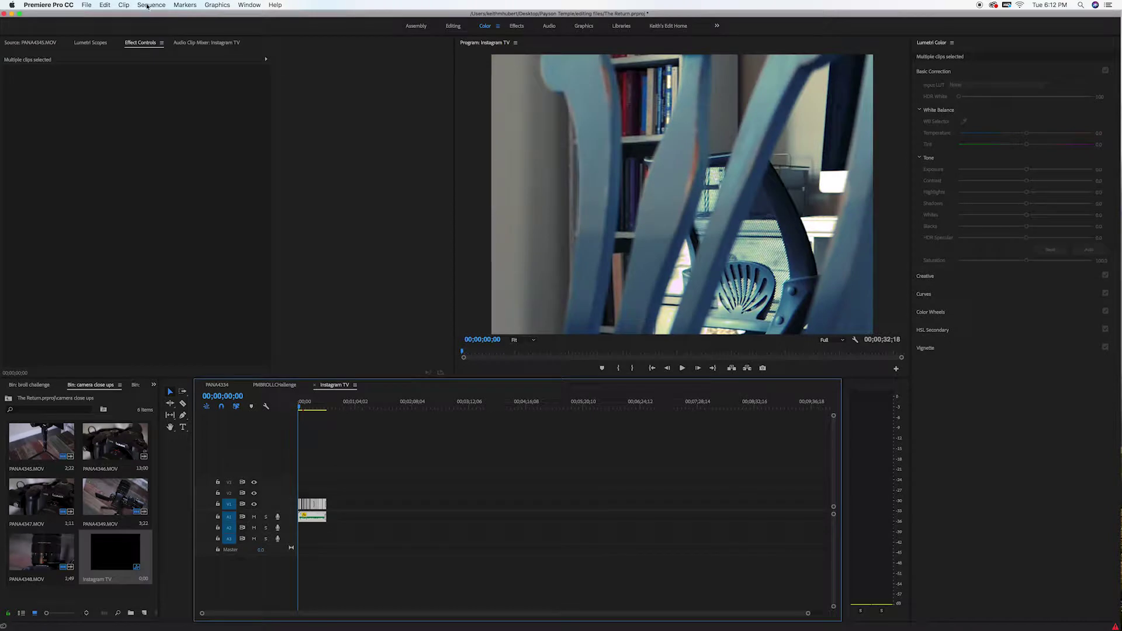
# Set the sequence to Custom editing mode with a 1080 by 1920 frame size and Square Pixels (1.0).
pyautogui.click(147, 5)
pyautogui.click(156, 16)
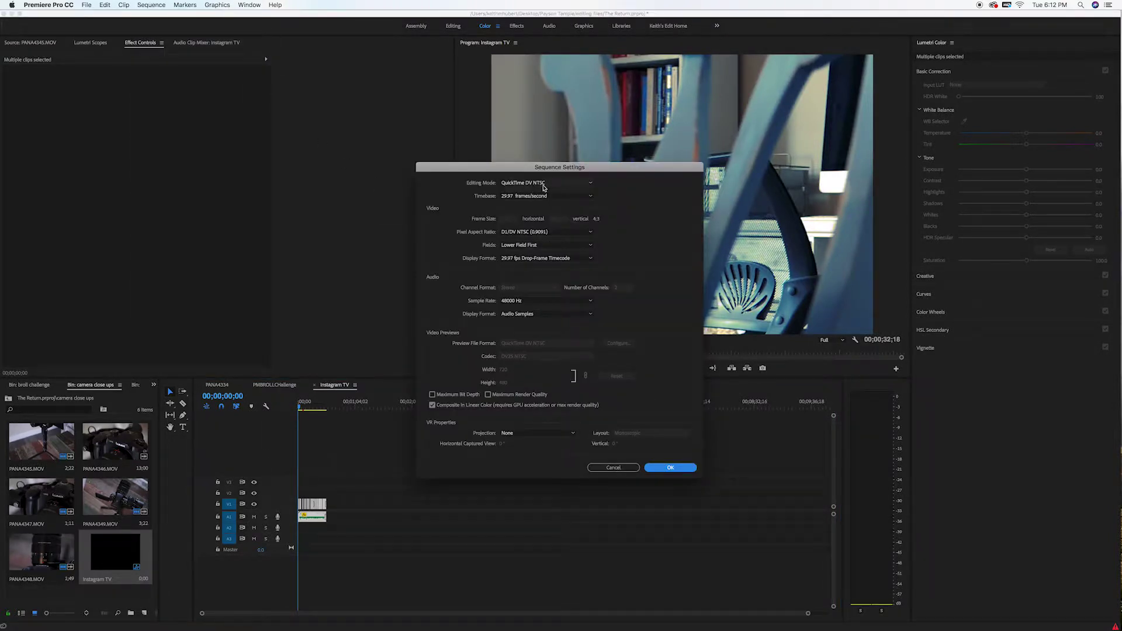
pyautogui.click(544, 184)
pyautogui.click(543, 192)
pyautogui.doubleClick(512, 219)
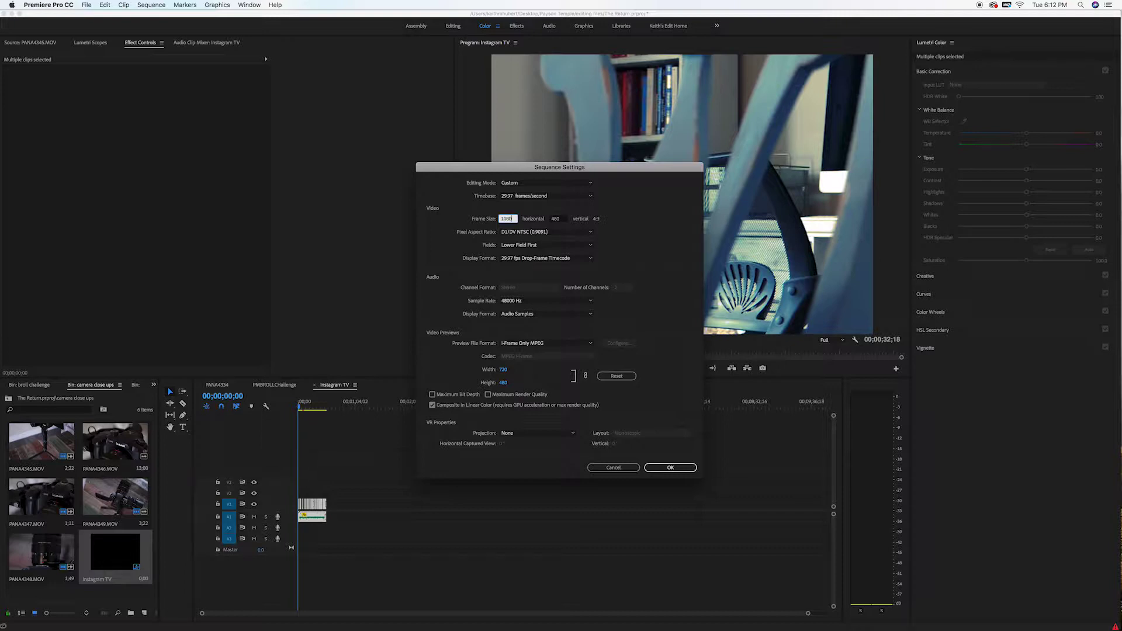
pyautogui.press('Tab')
pyautogui.write('1920')
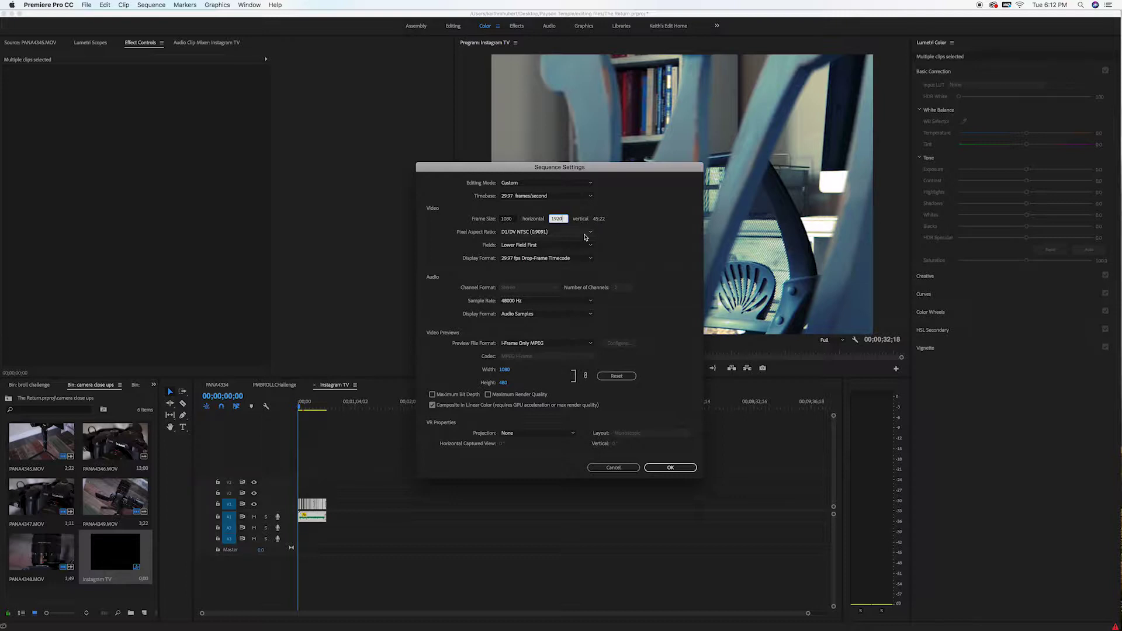
pyautogui.click(575, 232)
pyautogui.click(576, 240)
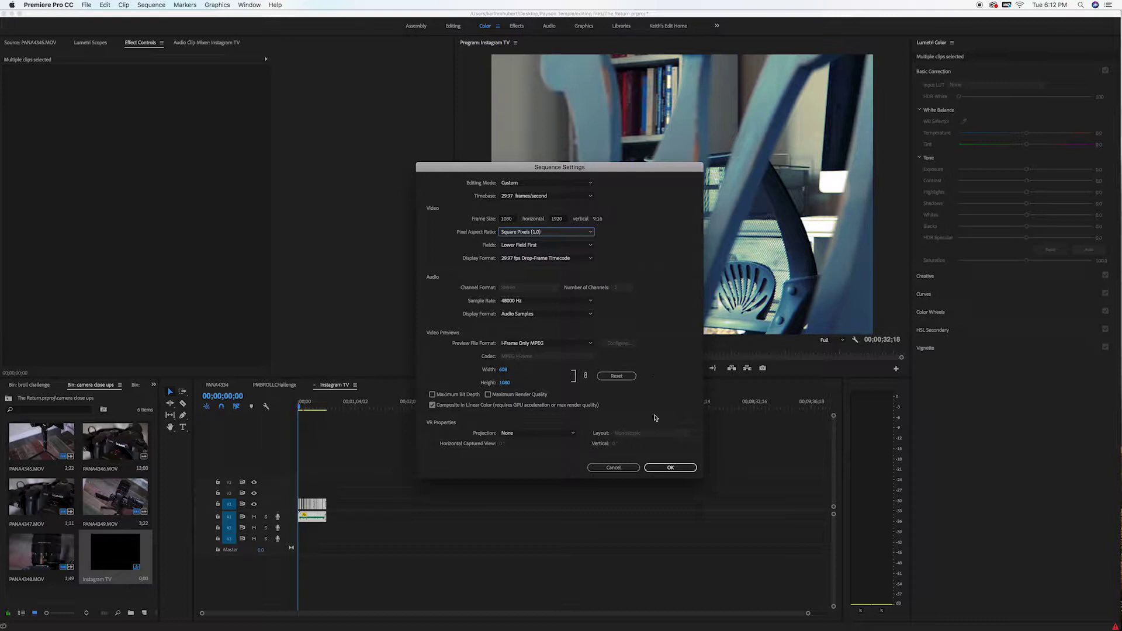
# Set the sequence timebase to 23.976 frames/second and apply the settings, accepting deletion of the preview files.
pyautogui.click(672, 469)
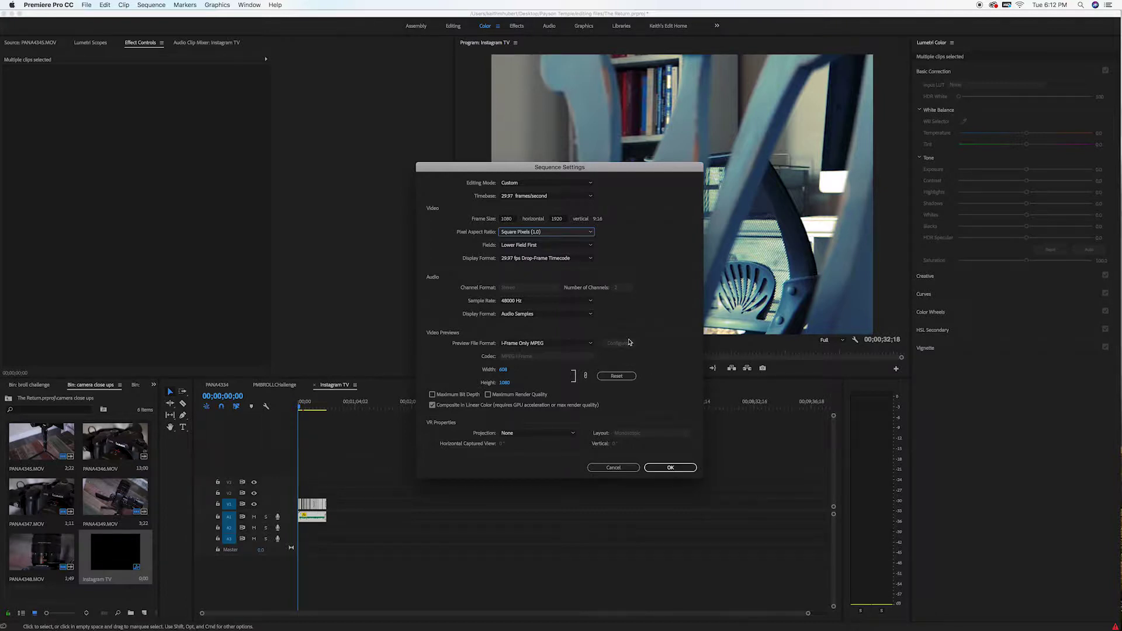
pyautogui.click(563, 198)
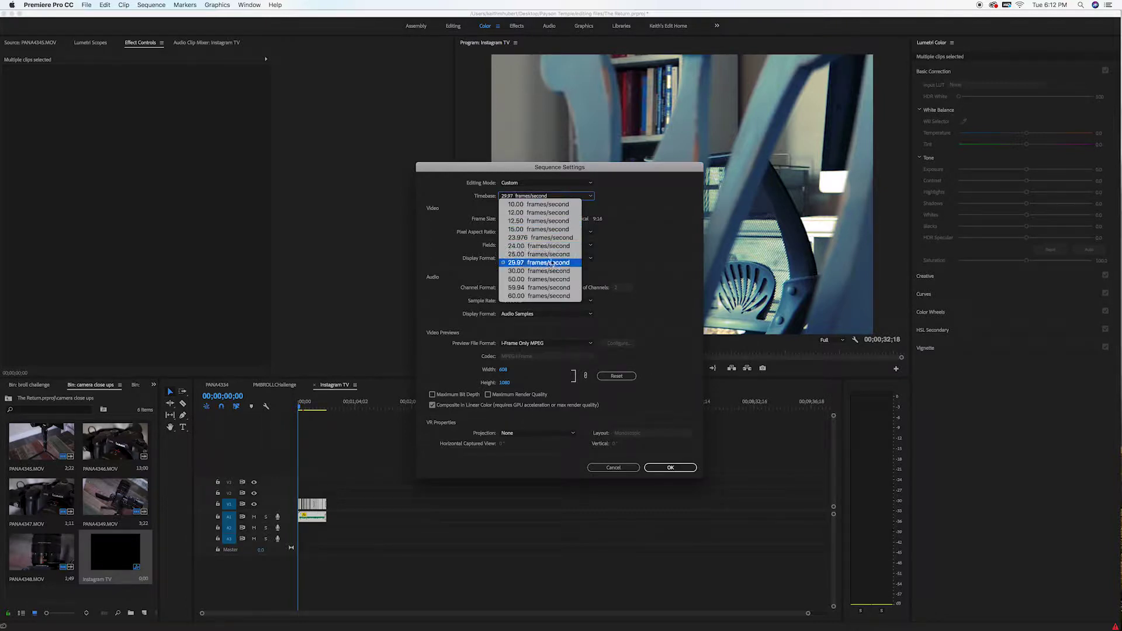
pyautogui.click(544, 239)
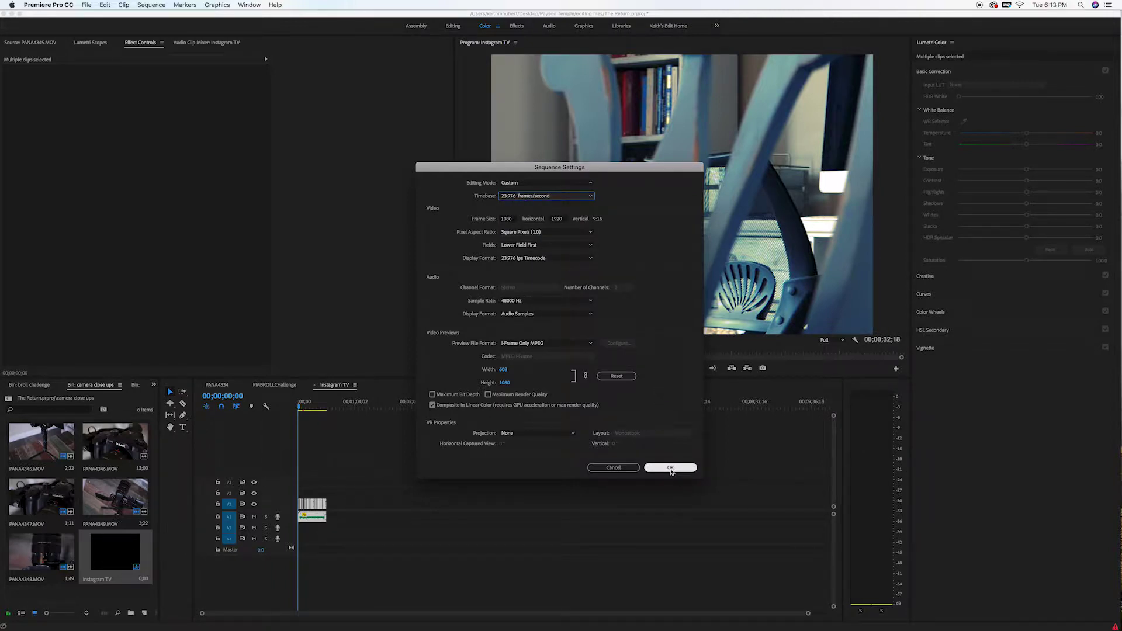
pyautogui.click(670, 469)
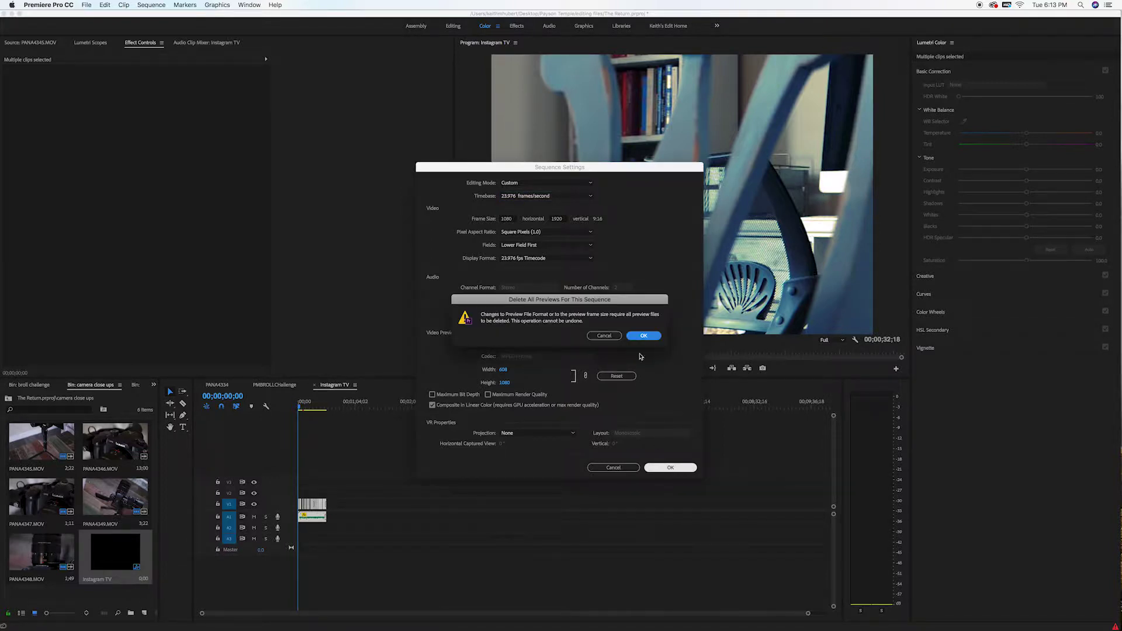
pyautogui.click(642, 336)
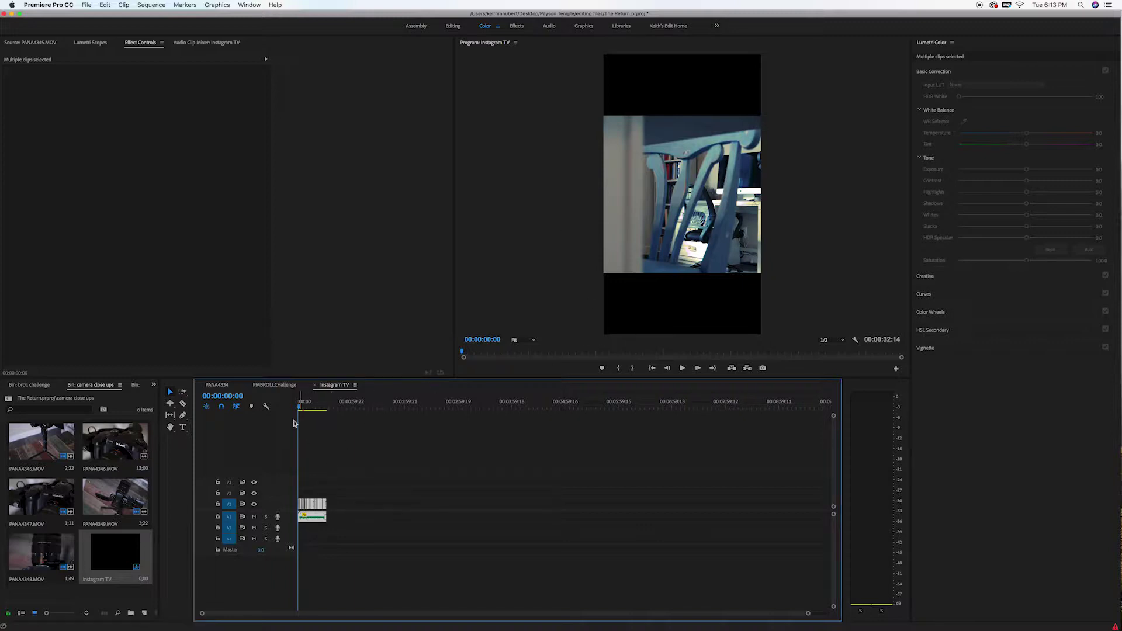
# Enlarge the first clip, showing the blue chair, to about 183% and shift it sideways to fill the vertical frame.
pyautogui.press('=')
pyautogui.press('=')
pyautogui.press('=')
pyautogui.press('=')
pyautogui.press('=')
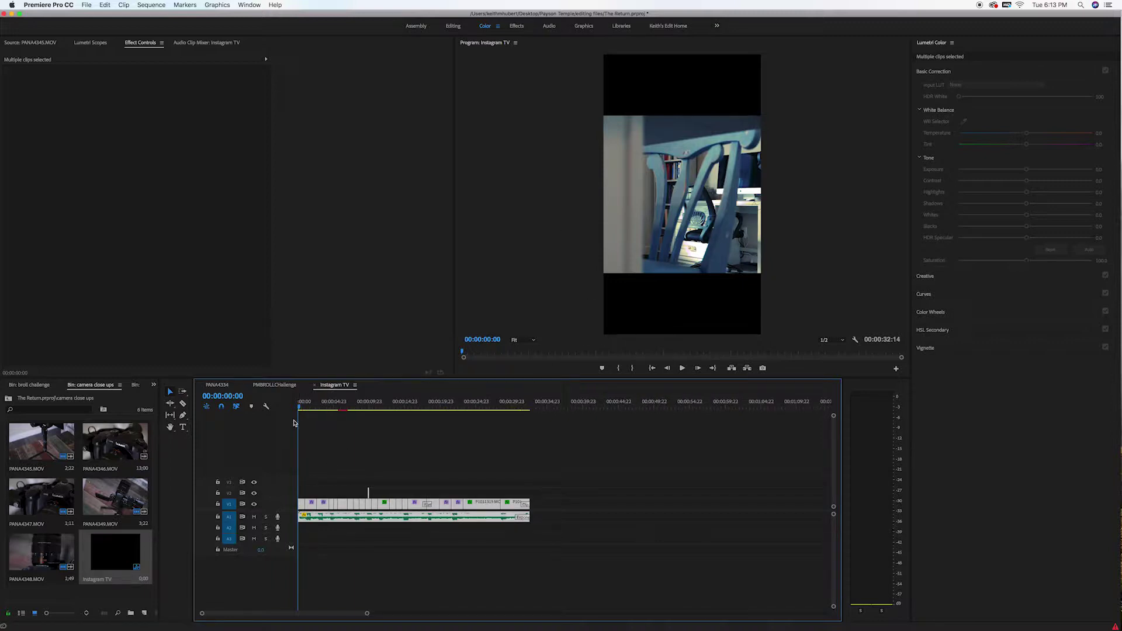
pyautogui.click(310, 449)
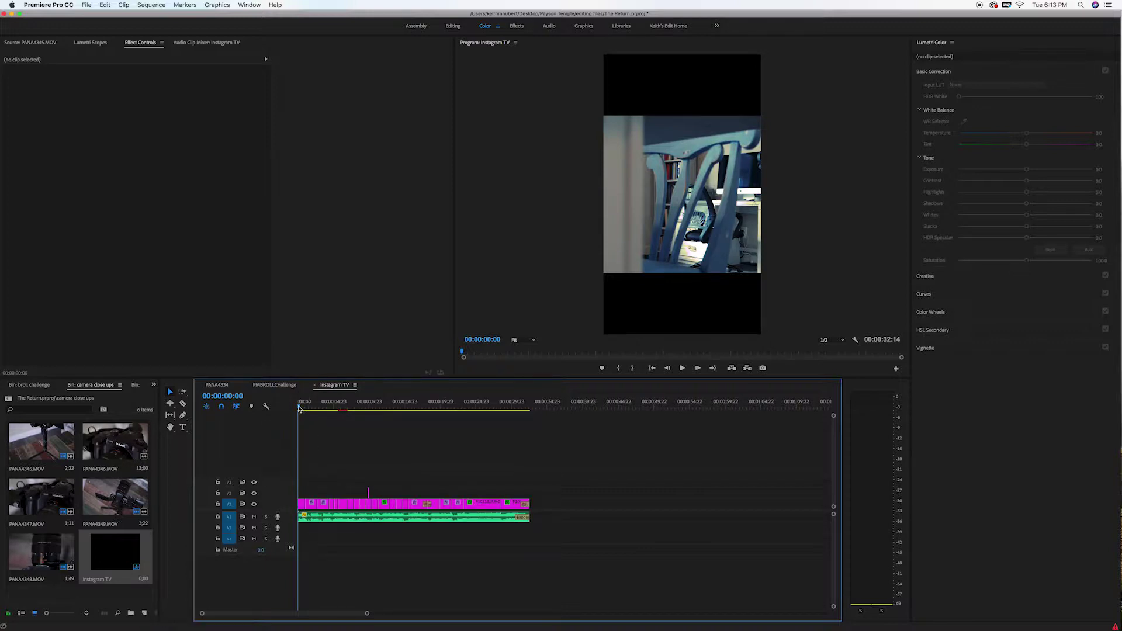
pyautogui.click(653, 248)
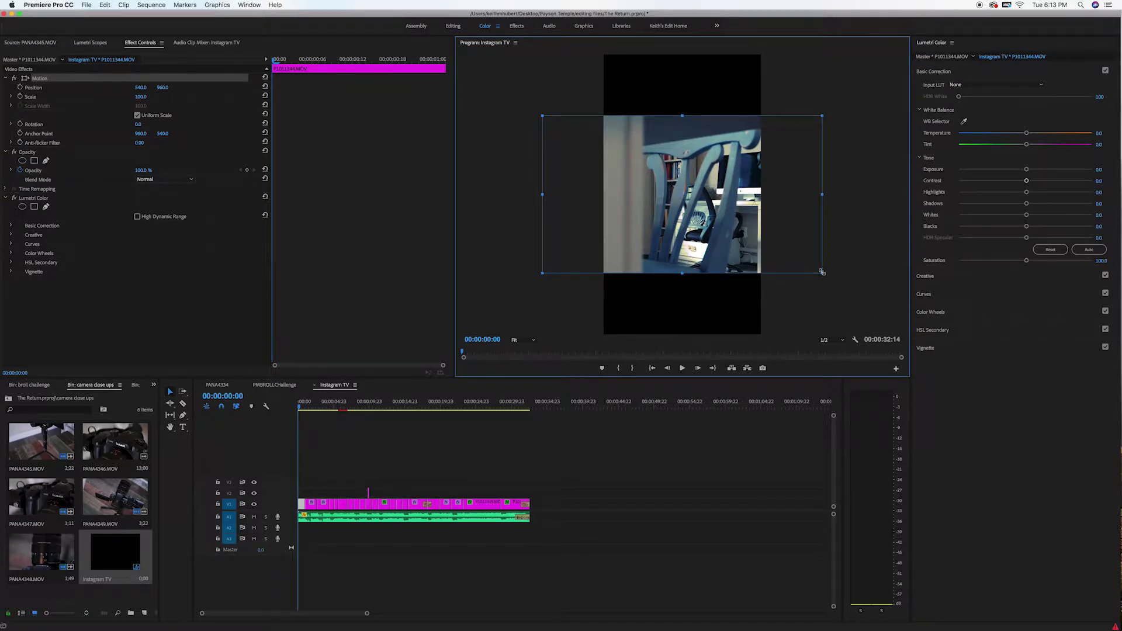
pyautogui.click(532, 339)
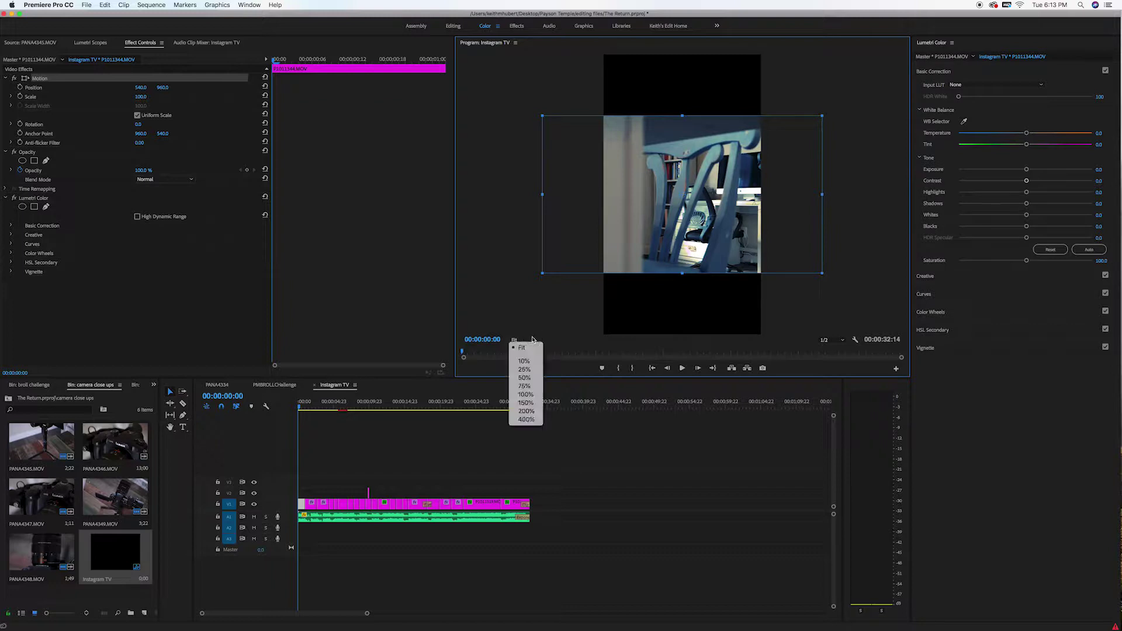
pyautogui.click(533, 370)
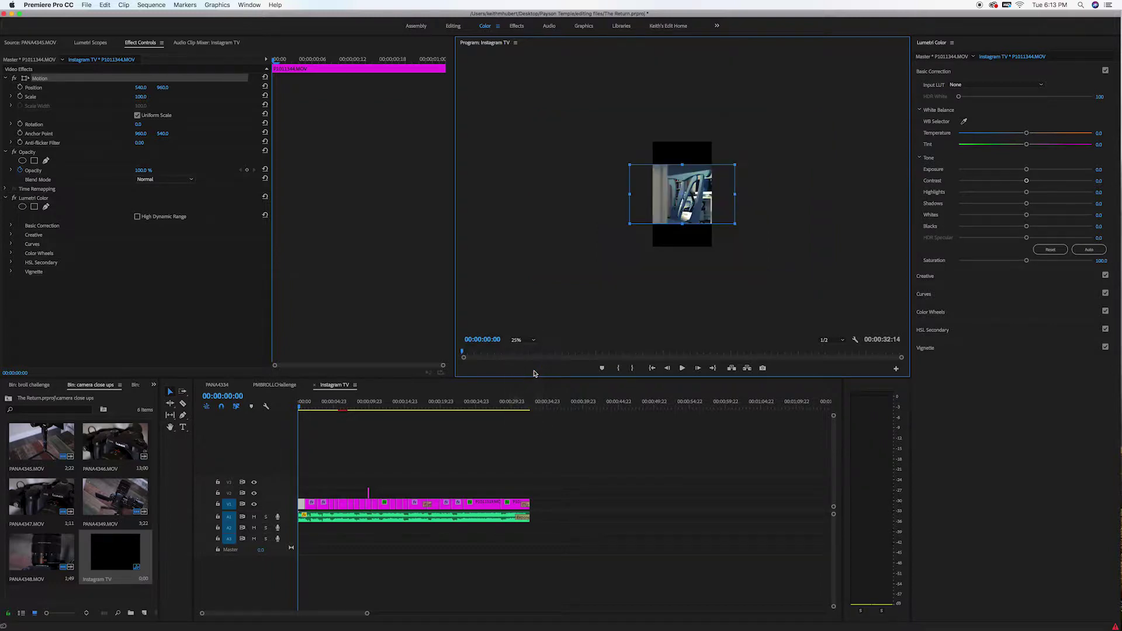
pyautogui.moveTo(734, 224)
pyautogui.mouseDown()
pyautogui.moveTo(749, 250)
pyautogui.moveTo(754, 238)
pyautogui.moveTo(736, 242)
pyautogui.mouseUp()
pyautogui.click(769, 243)
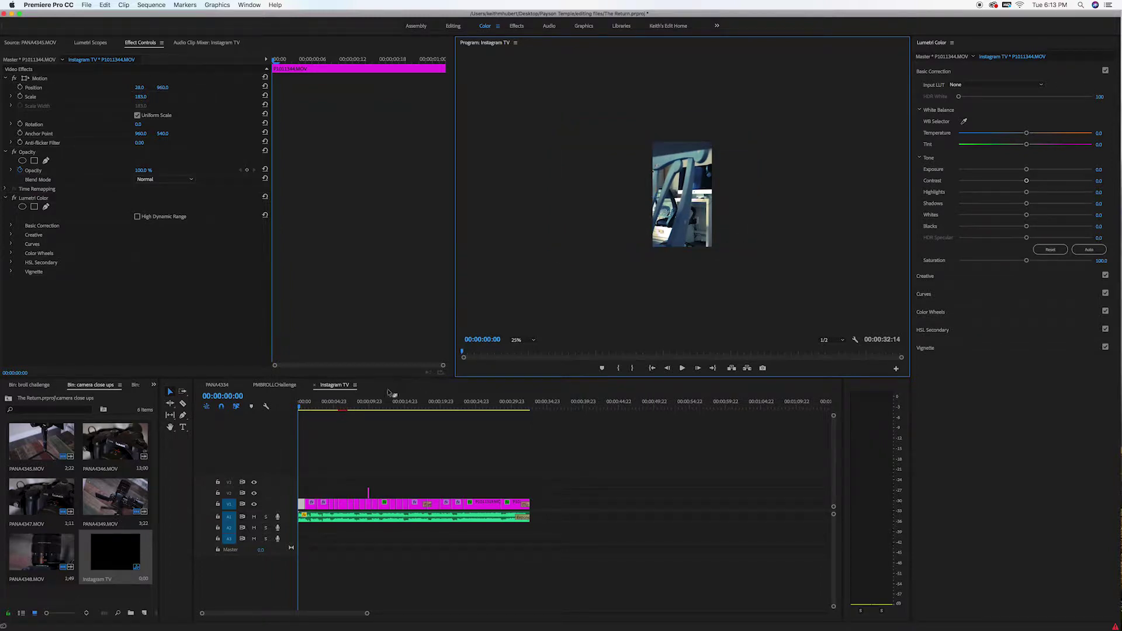
# Scale the clip at 00:00:01:22 to about 183% and shift it sideways to frame its subject vertically.
pyautogui.click(312, 403)
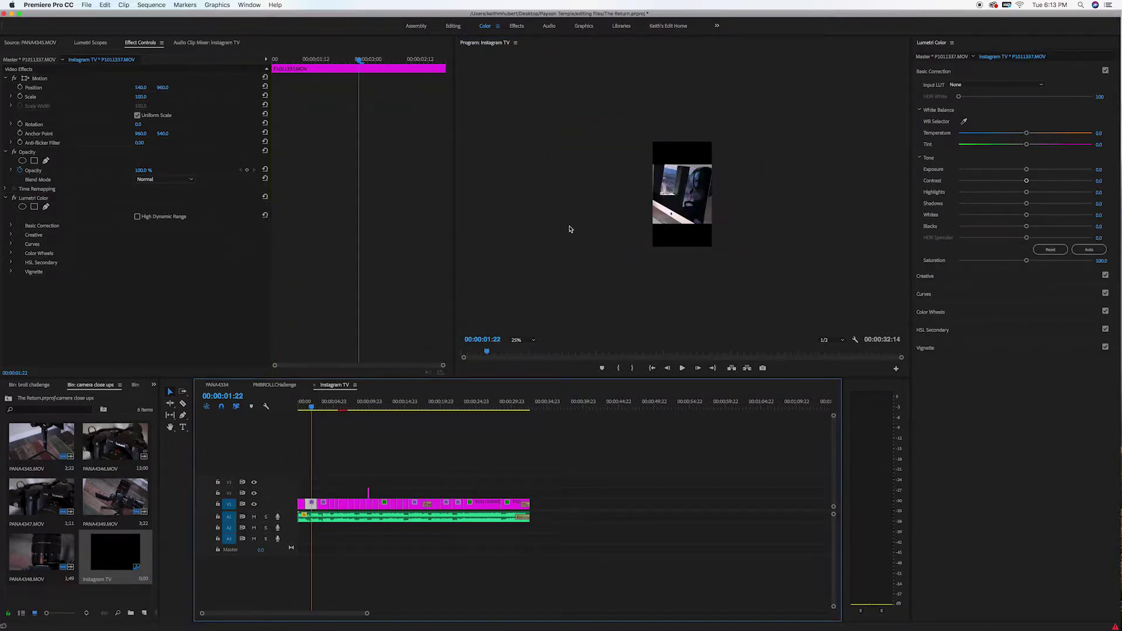
pyautogui.click(682, 209)
pyautogui.moveTo(736, 224)
pyautogui.mouseDown()
pyautogui.moveTo(750, 248)
pyautogui.moveTo(739, 239)
pyautogui.mouseUp()
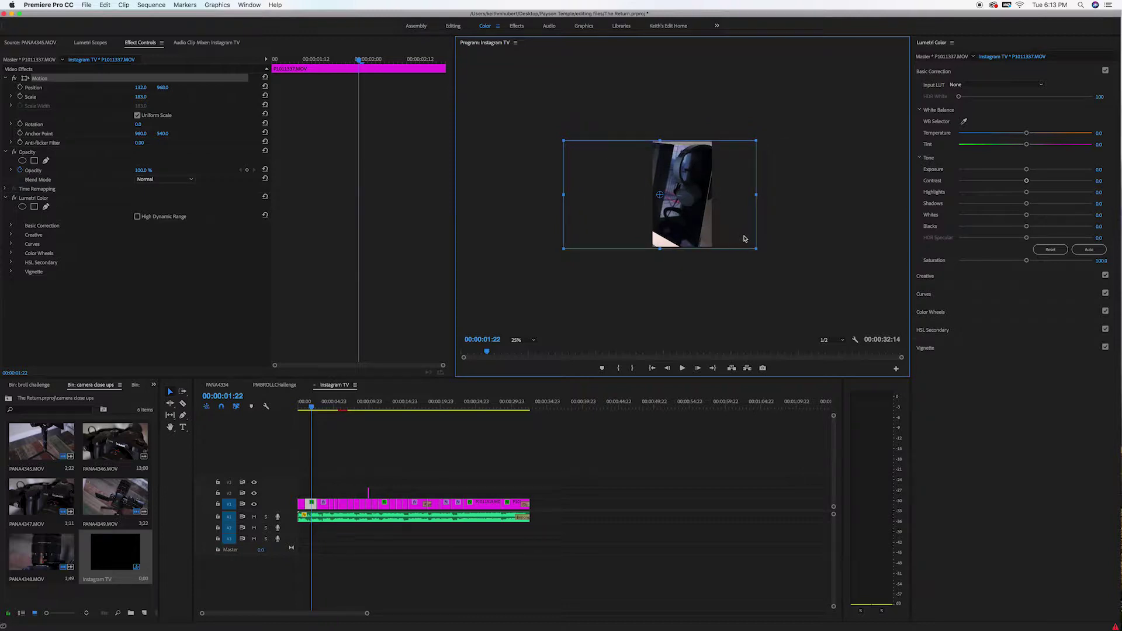
pyautogui.click(765, 237)
# Enlarge and reposition the next two clips before the five-second mark to fill the vertical frame.
pyautogui.click(326, 405)
pyautogui.click(755, 245)
pyautogui.click(757, 254)
pyautogui.moveTo(321, 406); pyautogui.dragTo(324, 406)
pyautogui.click(333, 405)
pyautogui.click(753, 240)
pyautogui.moveTo(755, 240); pyautogui.dragTo(729, 240)
# Scale the clip at 00:00:05:15 to about 186% and reposition it to fill the vertical frame.
pyautogui.click(337, 406)
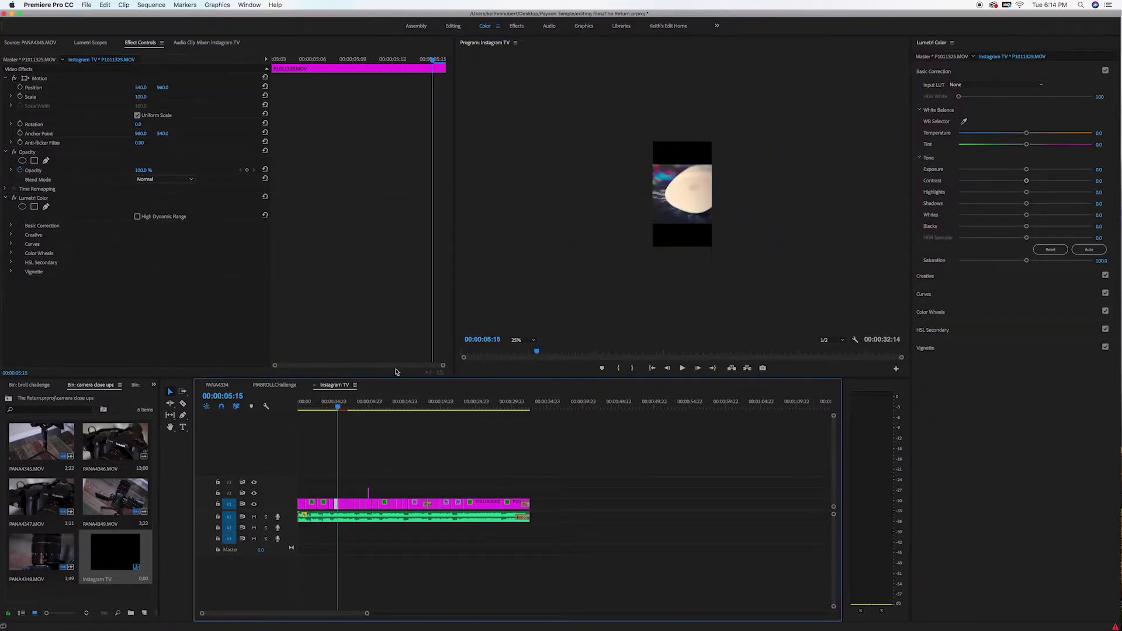
pyautogui.doubleClick(662, 218)
pyautogui.moveTo(734, 223); pyautogui.dragTo(753, 241)
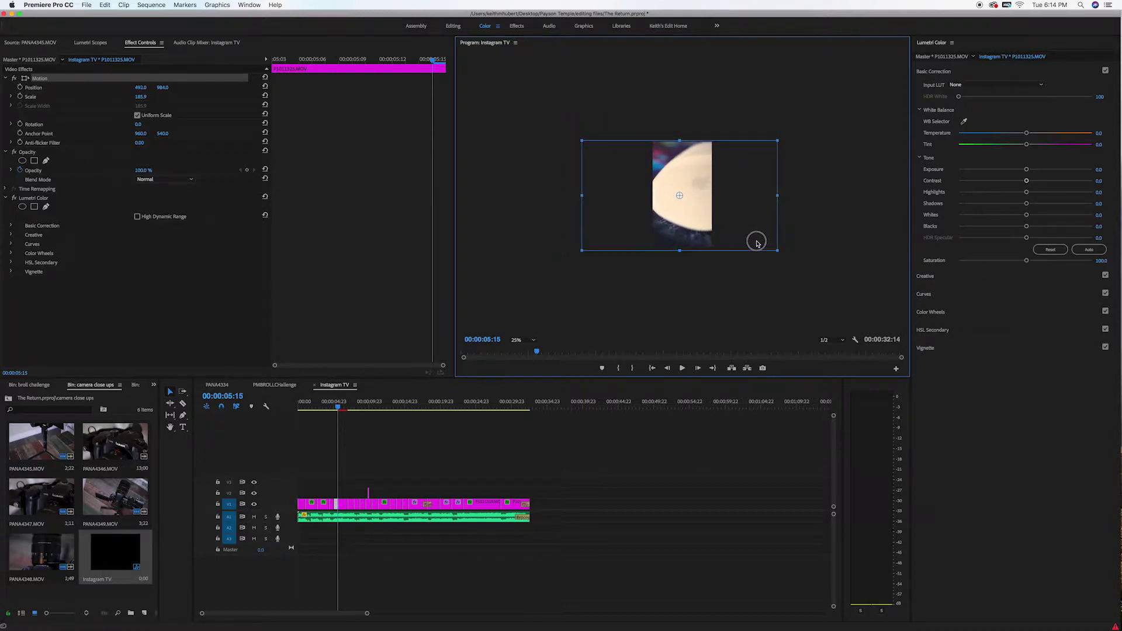
pyautogui.click(701, 306)
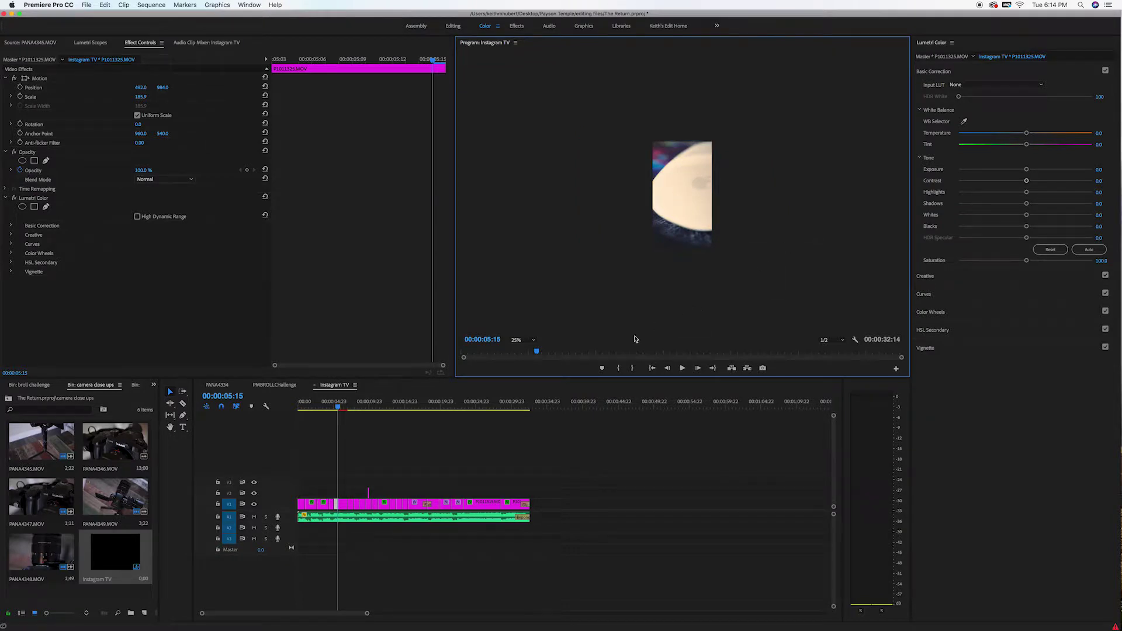
# Play on to the keyboard clip at 00:00:06:00, scale it to about 186% and position it to fill the vertical frame.
pyautogui.click(336, 407)
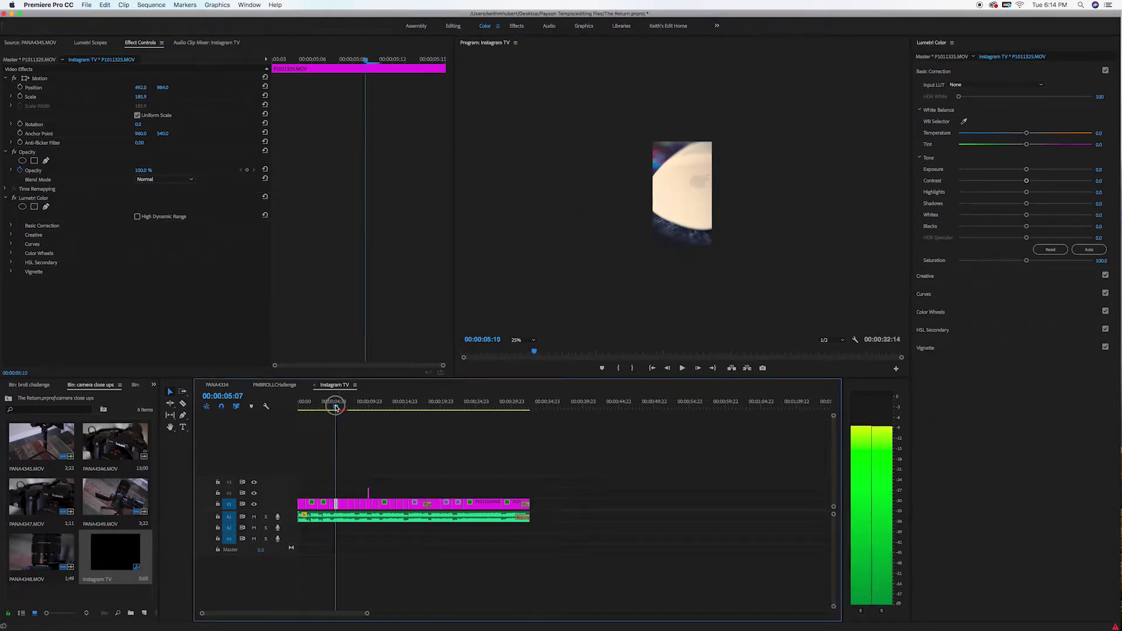
pyautogui.press('space')
pyautogui.press('space')
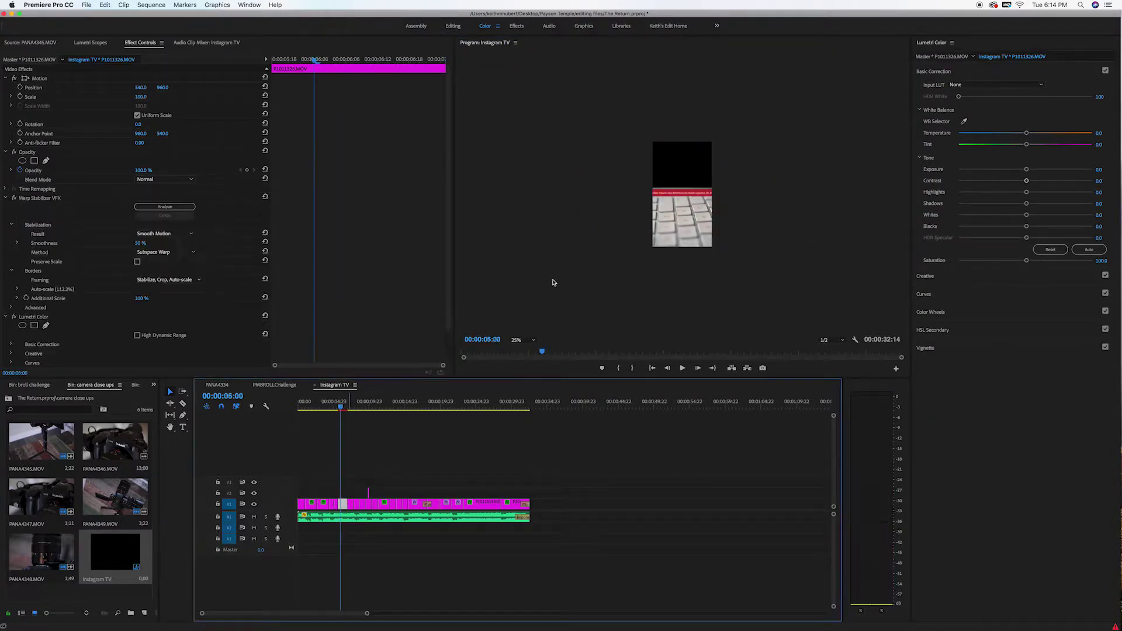
pyautogui.click(704, 220)
pyautogui.moveTo(735, 223); pyautogui.dragTo(755, 239)
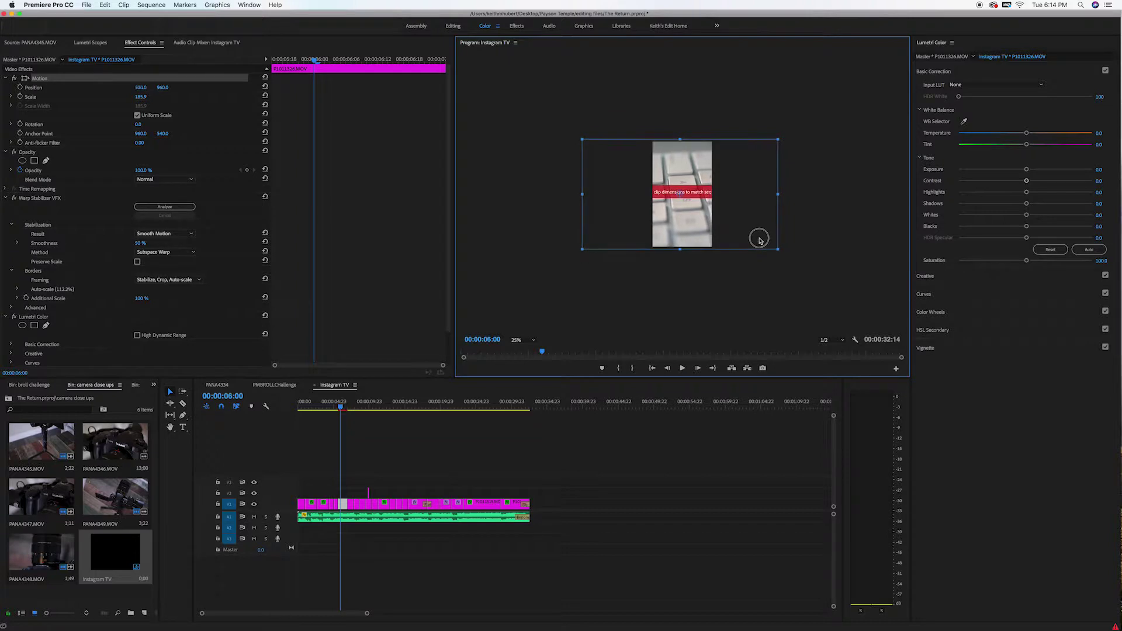
pyautogui.click(802, 238)
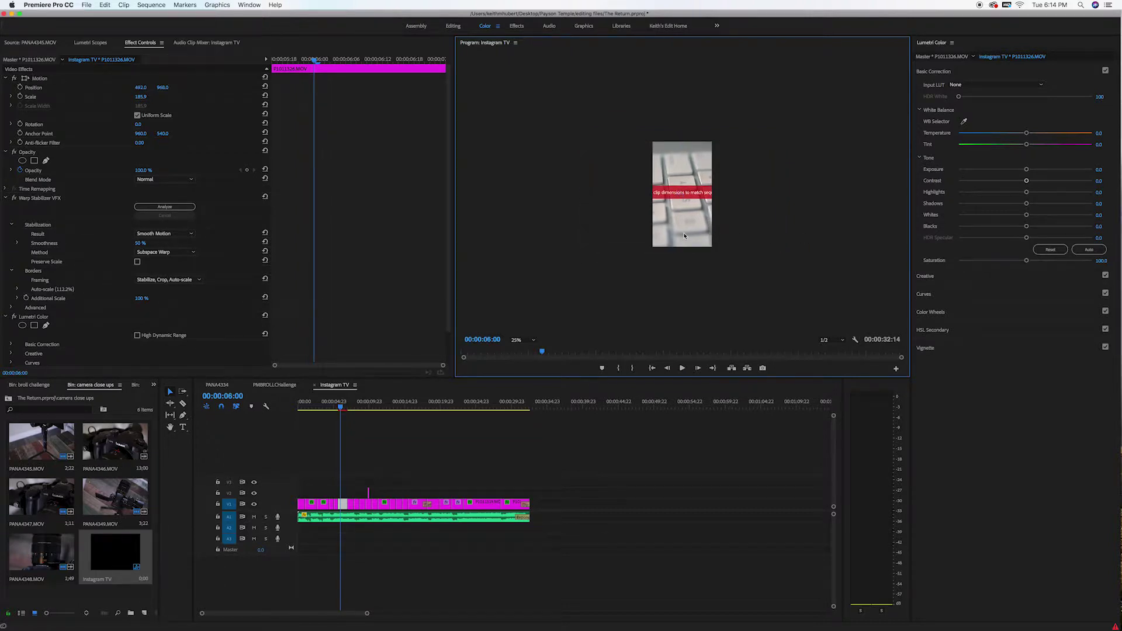
pyautogui.rightClick(344, 508)
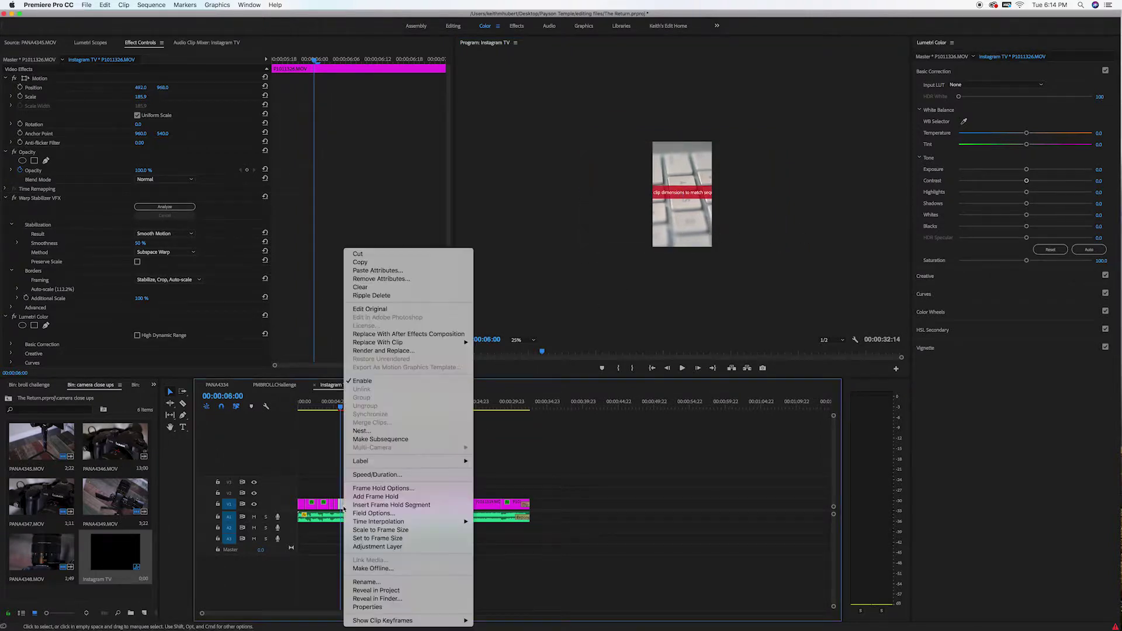
pyautogui.click(368, 433)
pyautogui.click(540, 334)
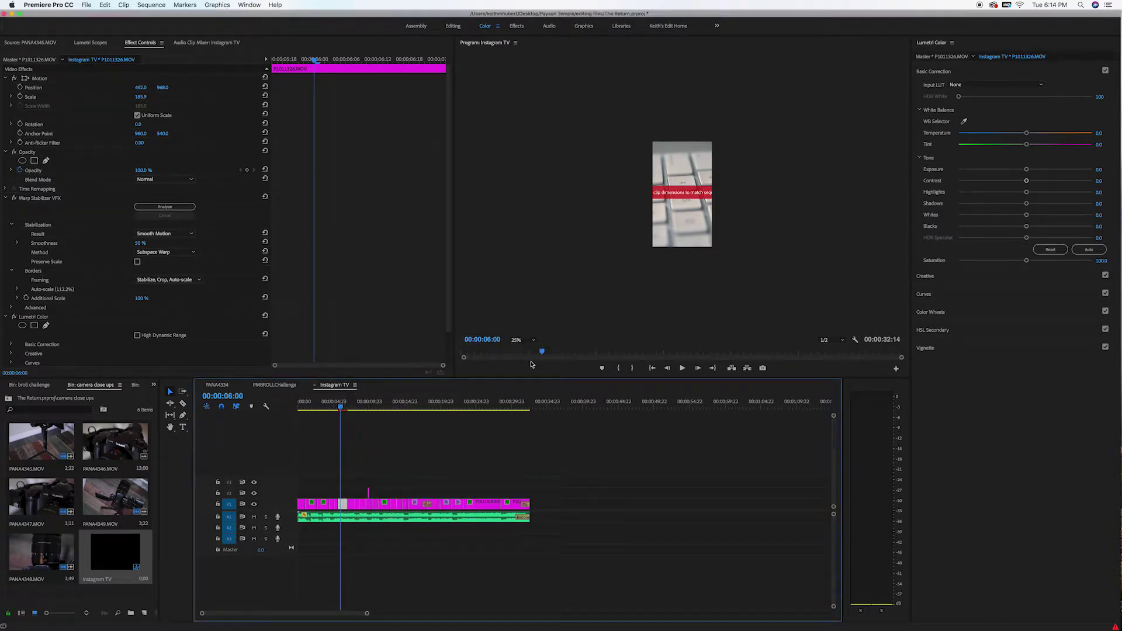
# Delete the Warp Stabilizer VFX effect from the keyboard clip at 00:00:06:00.
pyautogui.scroll(-3, 76, 312)
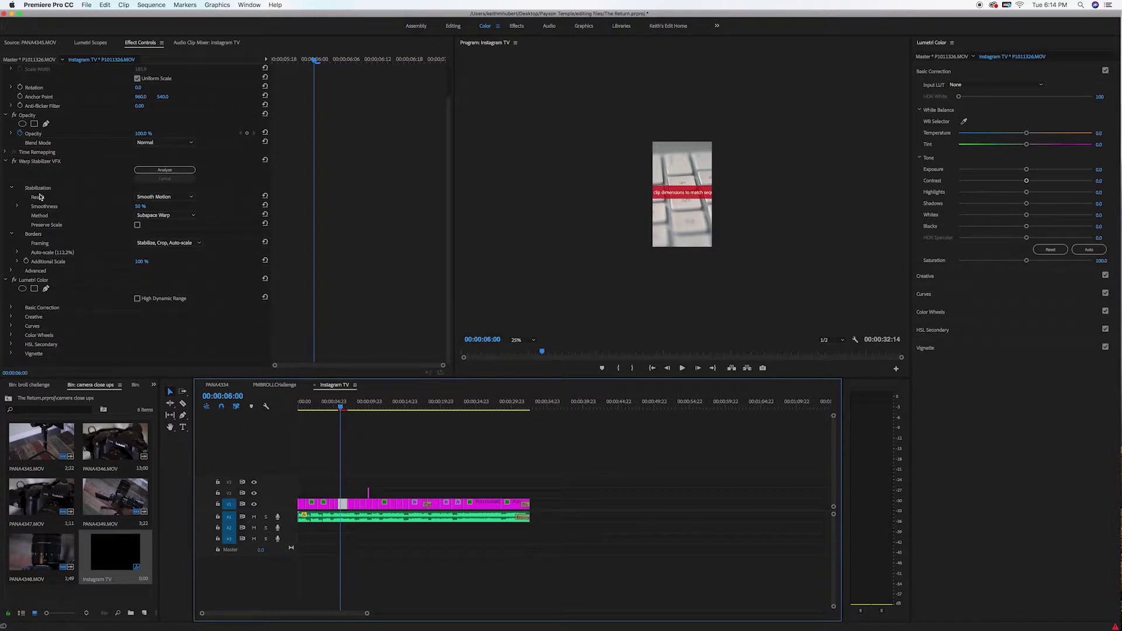
pyautogui.click(44, 162)
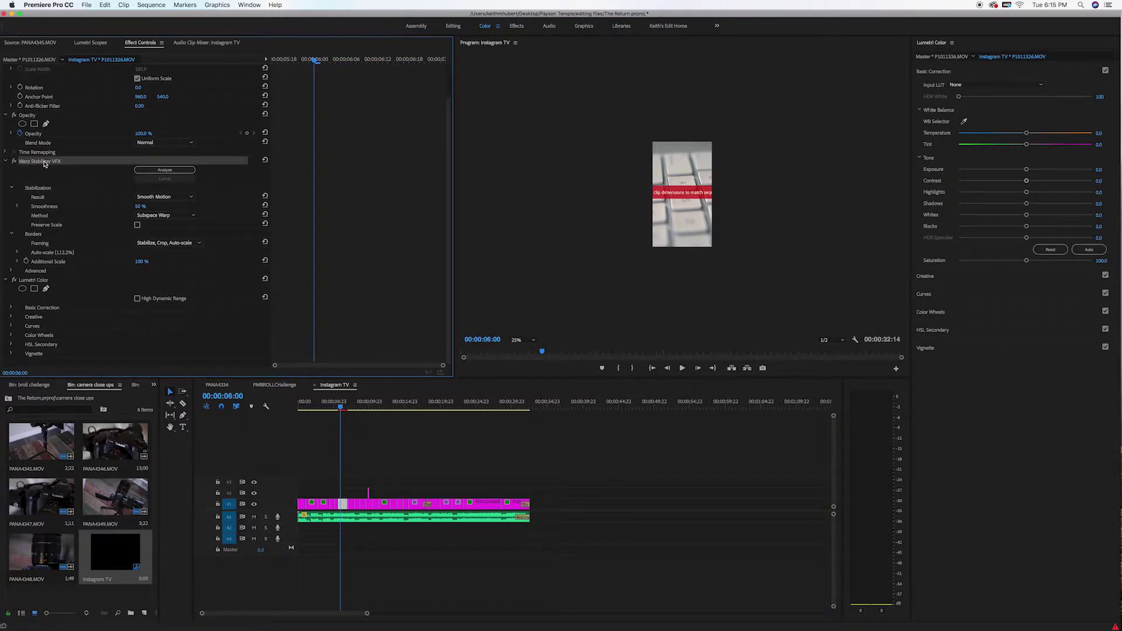
pyautogui.press('Delete')
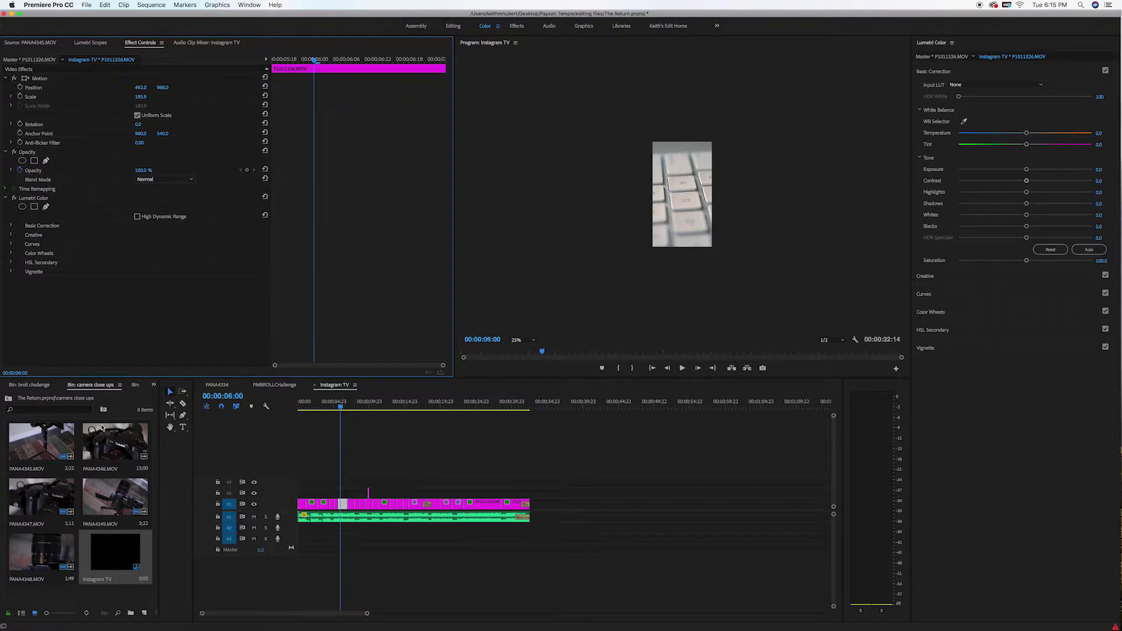
# Nest the keyboard clip at 00:00:06:00 in its own sequence, keeping the suggested name.
pyautogui.rightClick(343, 504)
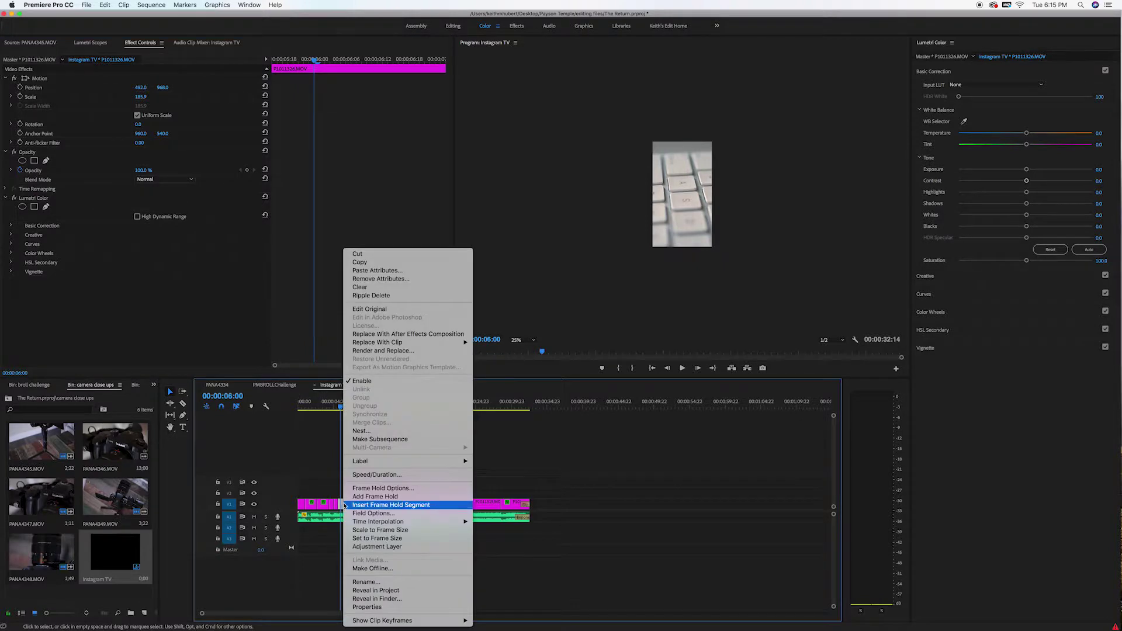
pyautogui.click(379, 432)
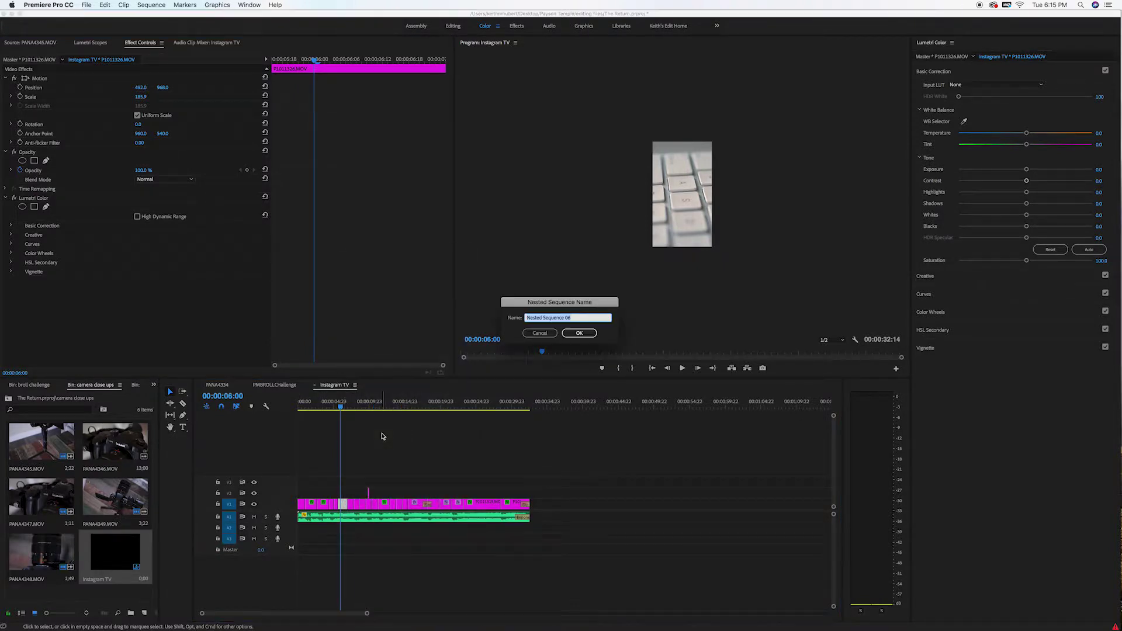
pyautogui.click(579, 333)
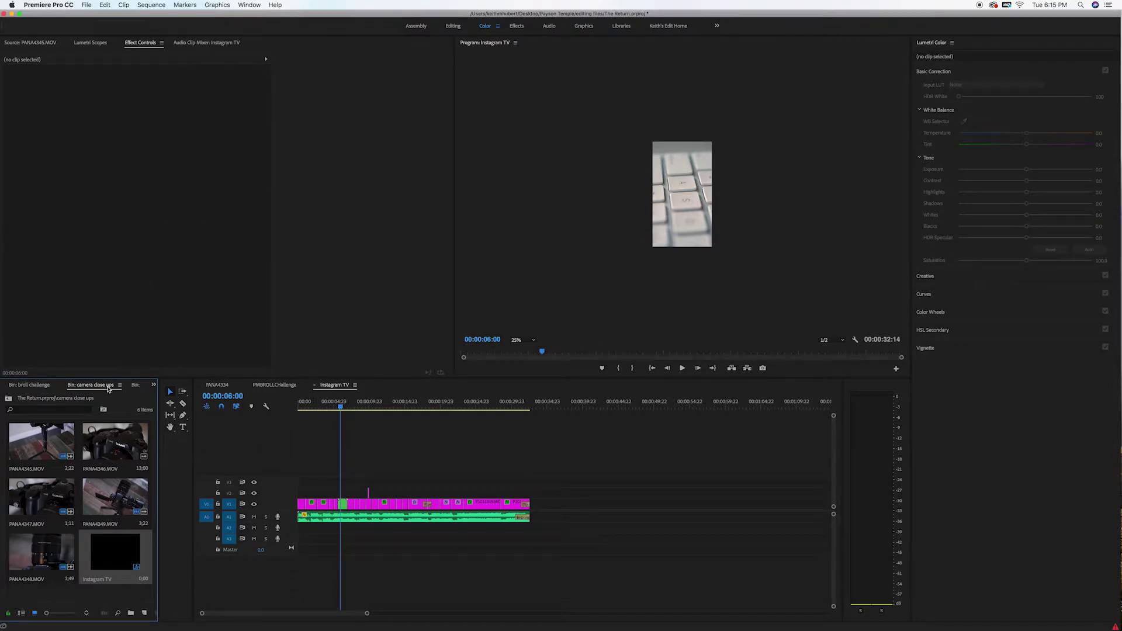
# Search the effects for "stab" and apply Warp Stabilizer VFX to the nested keyboard clip.
pyautogui.scroll(1, 108, 387)
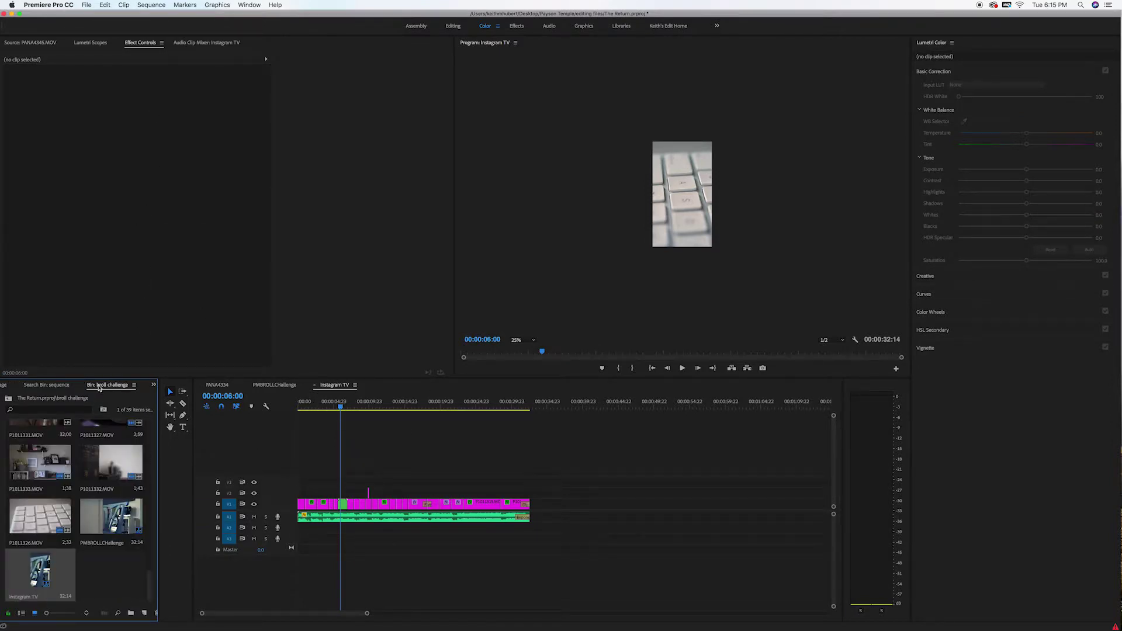
pyautogui.scroll(3, 108, 386)
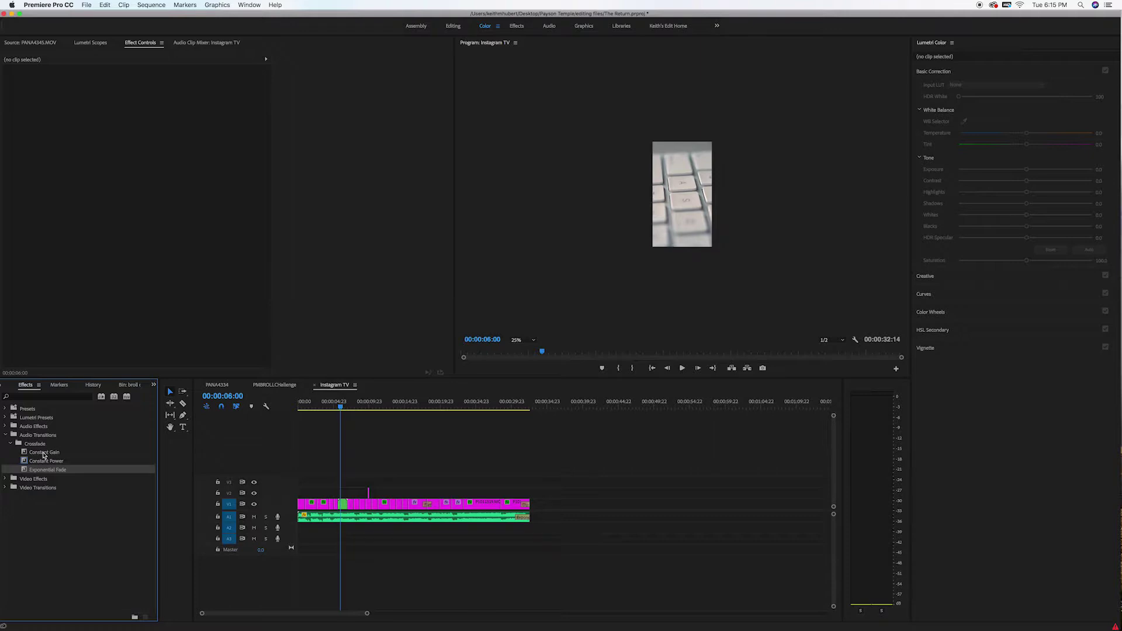
pyautogui.click(34, 396)
pyautogui.write('stab')
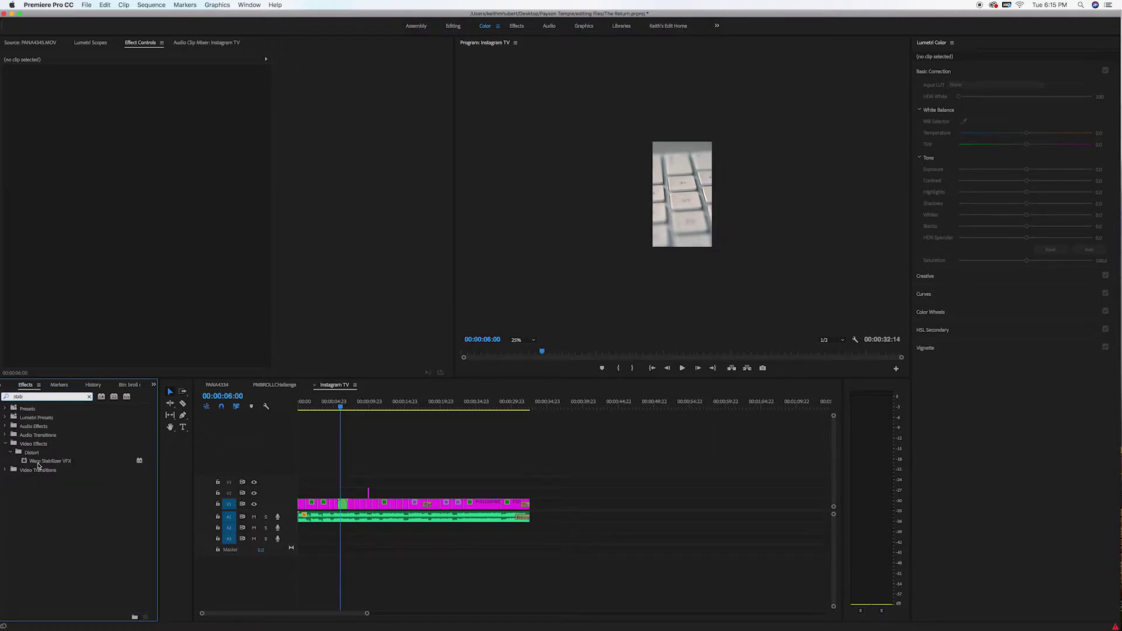
pyautogui.moveTo(37, 464); pyautogui.dragTo(342, 504)
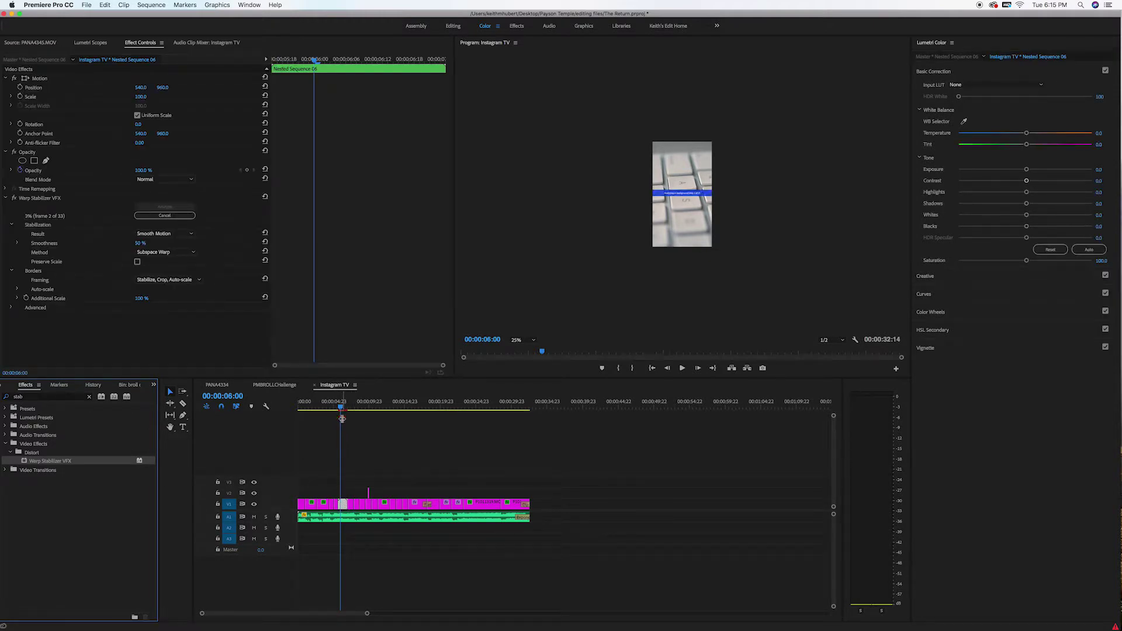
# Enlarge and reposition the clips after the keyboard clip, scaling the book-spine clip at 00:00:10:18 to about 181.5% to fill the frame.
pyautogui.click(351, 408)
pyautogui.doubleClick(689, 215)
pyautogui.moveTo(735, 224); pyautogui.dragTo(771, 246)
pyautogui.press('space')
pyautogui.press('space')
pyautogui.press('Down')
pyautogui.press('Down')
pyautogui.press('Down')
pyautogui.press('Down')
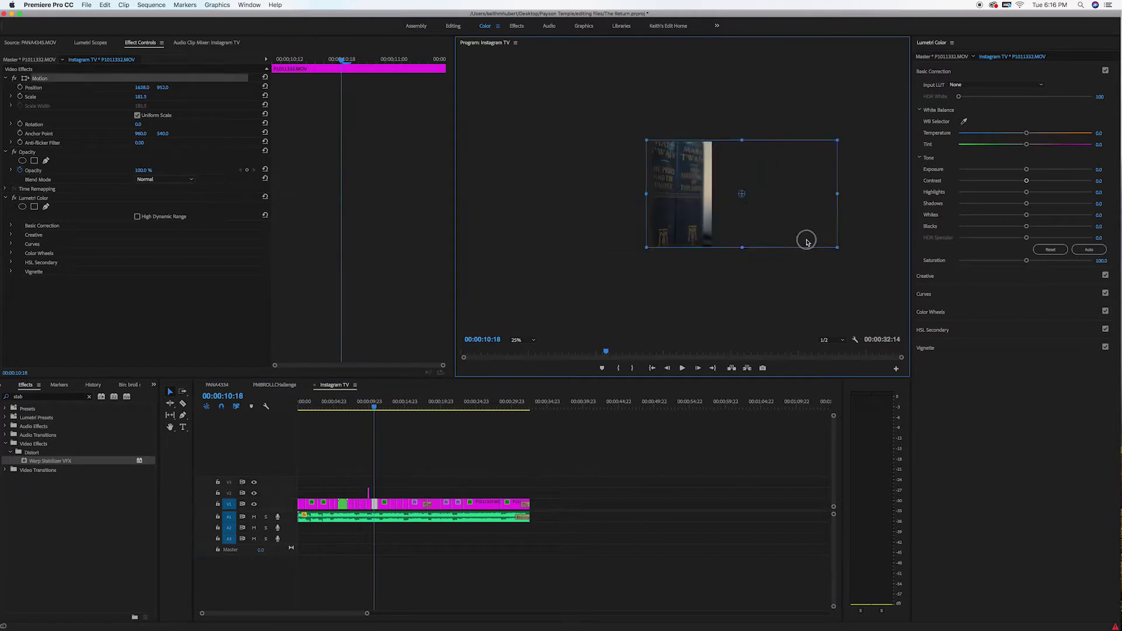
# Adjust the book-spine clip's framing and reframe the following clips up to 00:00:20:11, scaling the last one to about 184%.
pyautogui.moveTo(729, 236); pyautogui.dragTo(745, 238)
pyautogui.press('space')
pyautogui.press('space')
pyautogui.press('space')
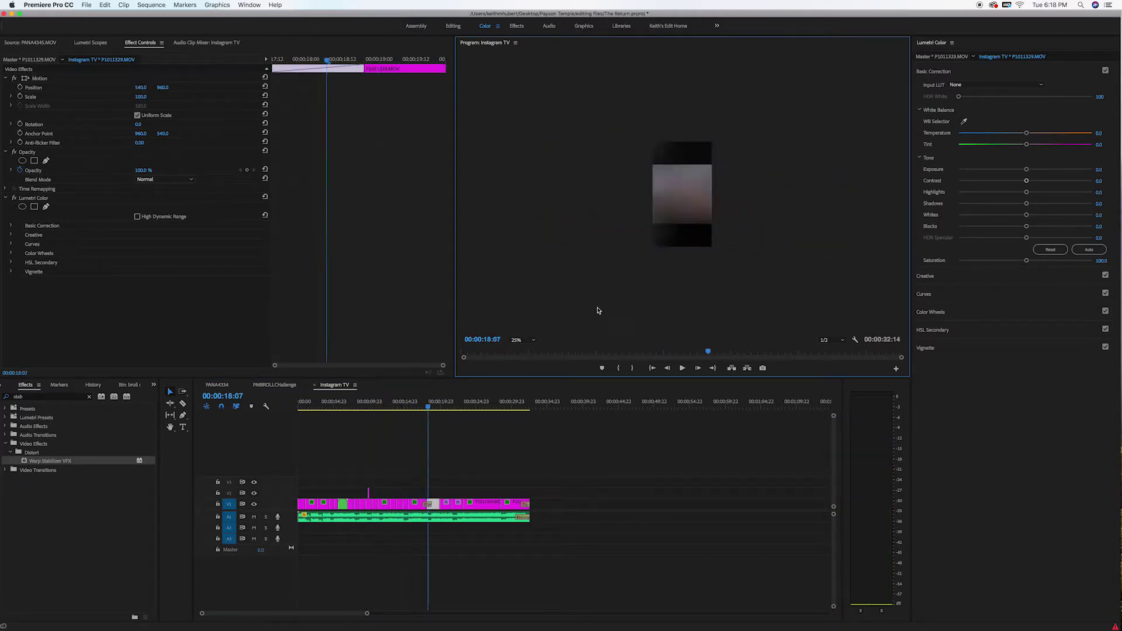
pyautogui.press('space')
pyautogui.click(243, 195)
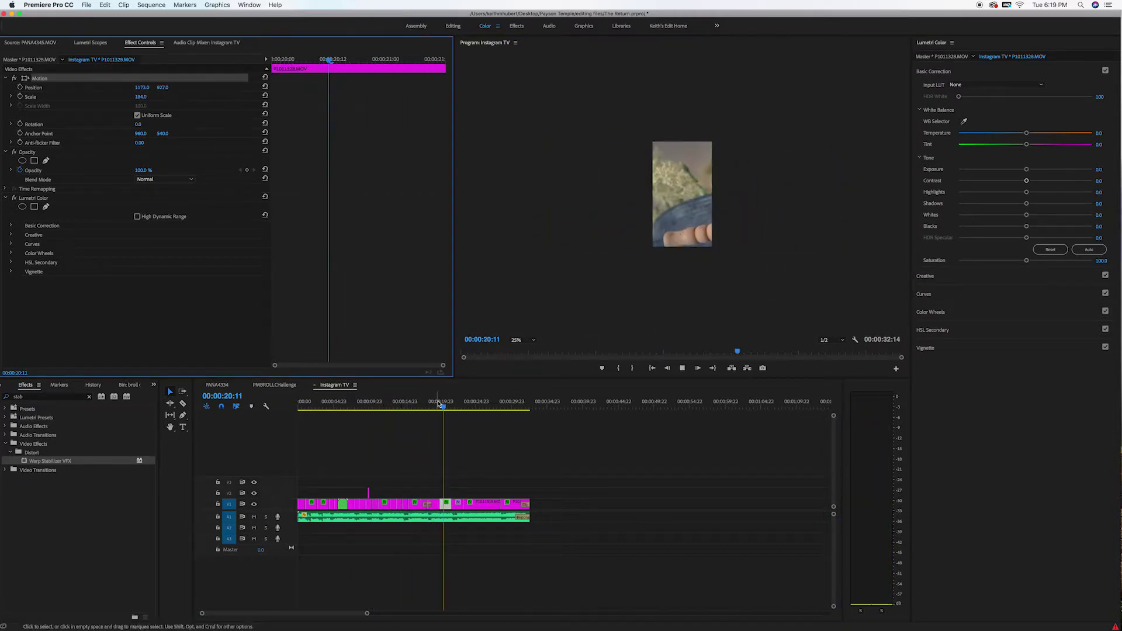
# Enlarge and reposition the remaining clips through the rose clip at 00:00:29:14, scaled to about 184.4%, and save the project.
pyautogui.press('space')
pyautogui.press('space')
pyautogui.click(691, 215)
pyautogui.moveTo(734, 223); pyautogui.dragTo(755, 244)
pyautogui.press('space')
pyautogui.press('space')
pyautogui.moveTo(734, 223); pyautogui.dragTo(779, 249)
pyautogui.press('space')
pyautogui.press('space')
pyautogui.click(708, 199)
pyautogui.moveTo(689, 199); pyautogui.dragTo(714, 197)
pyautogui.click(508, 406)
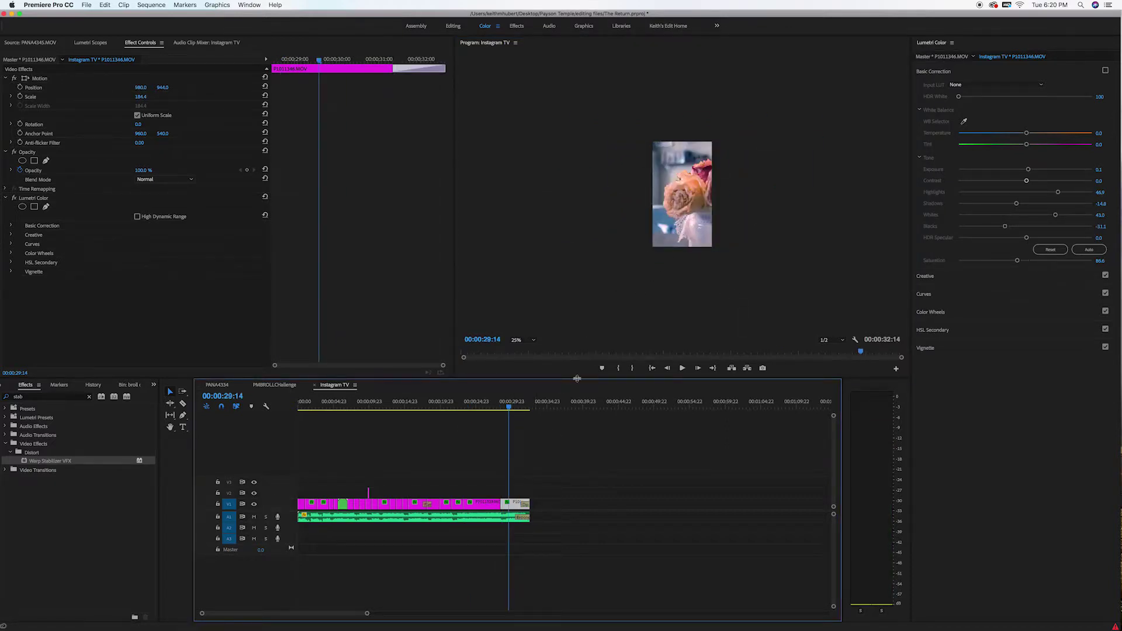
pyautogui.press('super+s')
# Shrink the rose clip at 00:00:29:14 to about 109%, and enlarge it again to about 183% so it fills the vertical frame.
pyautogui.click(706, 226)
pyautogui.click(706, 226)
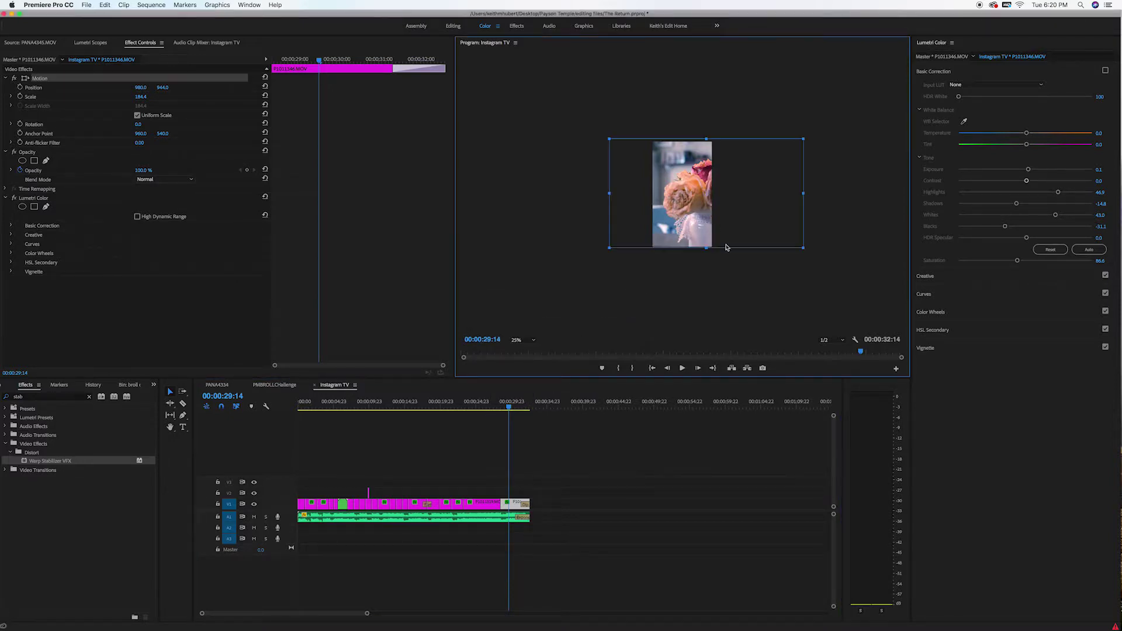
pyautogui.moveTo(803, 248); pyautogui.dragTo(768, 226)
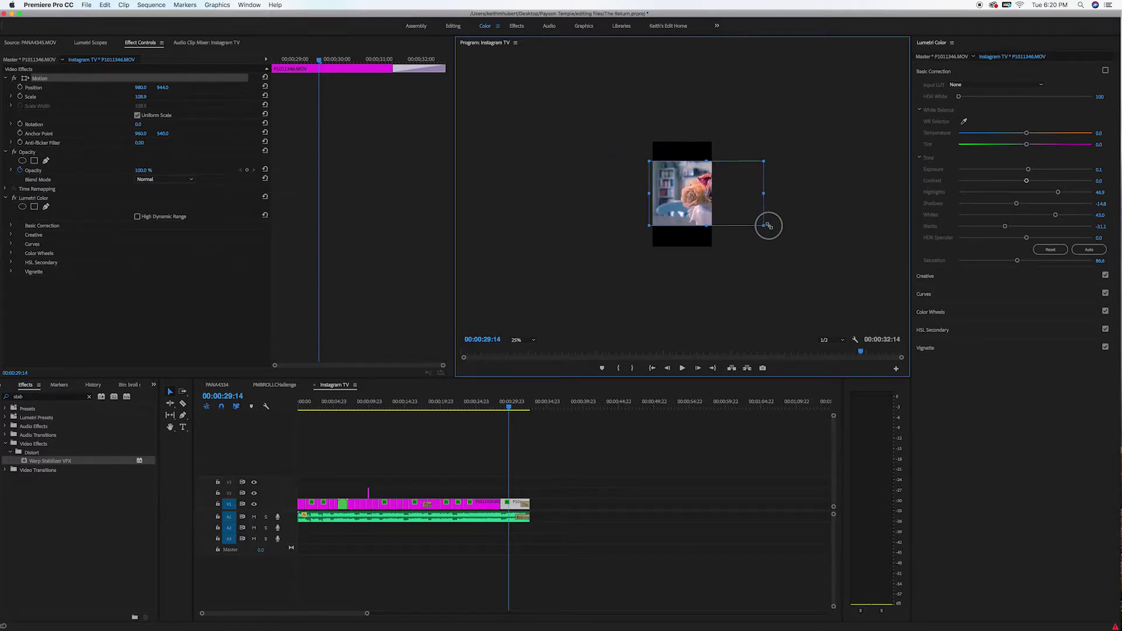
pyautogui.moveTo(768, 226); pyautogui.dragTo(779, 249)
pyautogui.moveTo(779, 248); pyautogui.dragTo(779, 251)
pyautogui.click(779, 266)
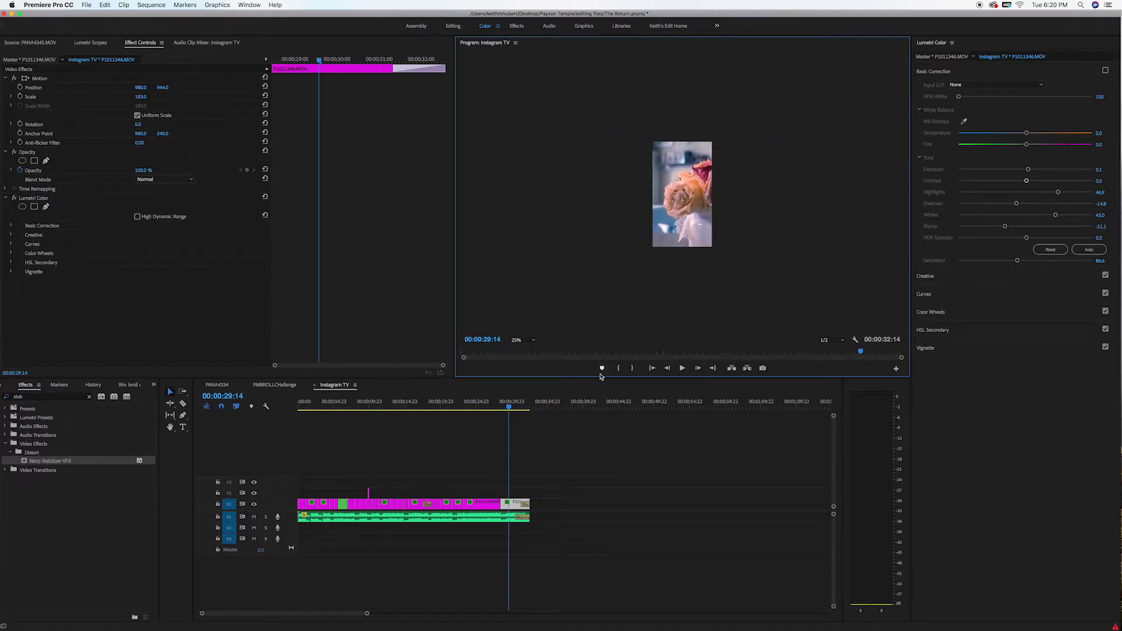
# Review the media export settings for the Instagram TV sequence with the playhead at 00:00:30:06, and leave without exporting.
pyautogui.click(514, 409)
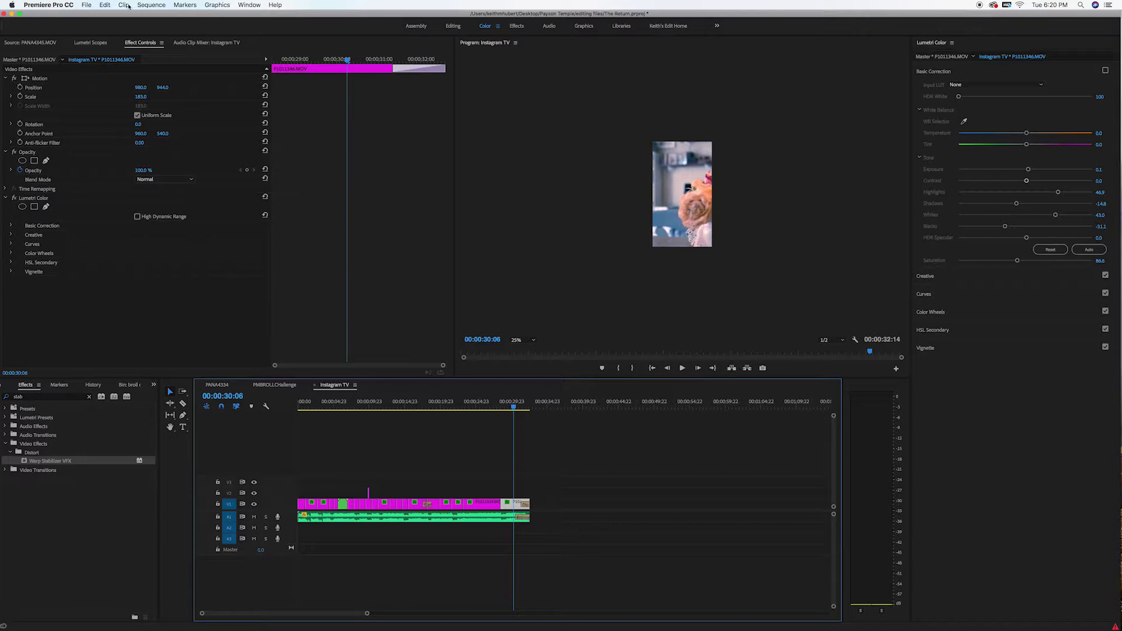
pyautogui.click(85, 5)
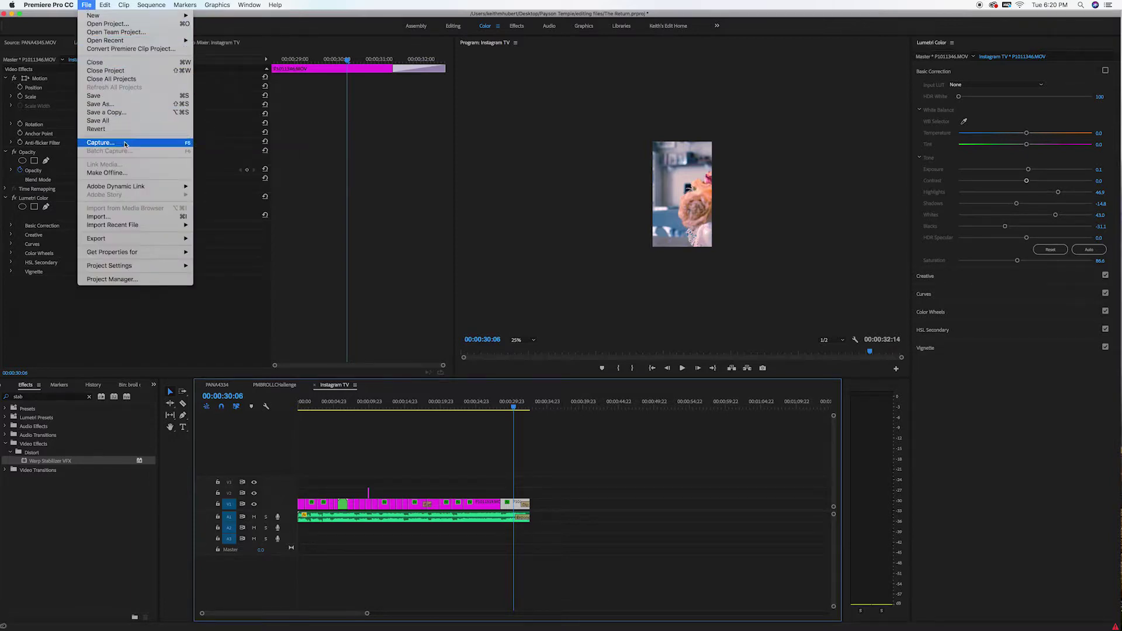
pyautogui.moveTo(138, 225)
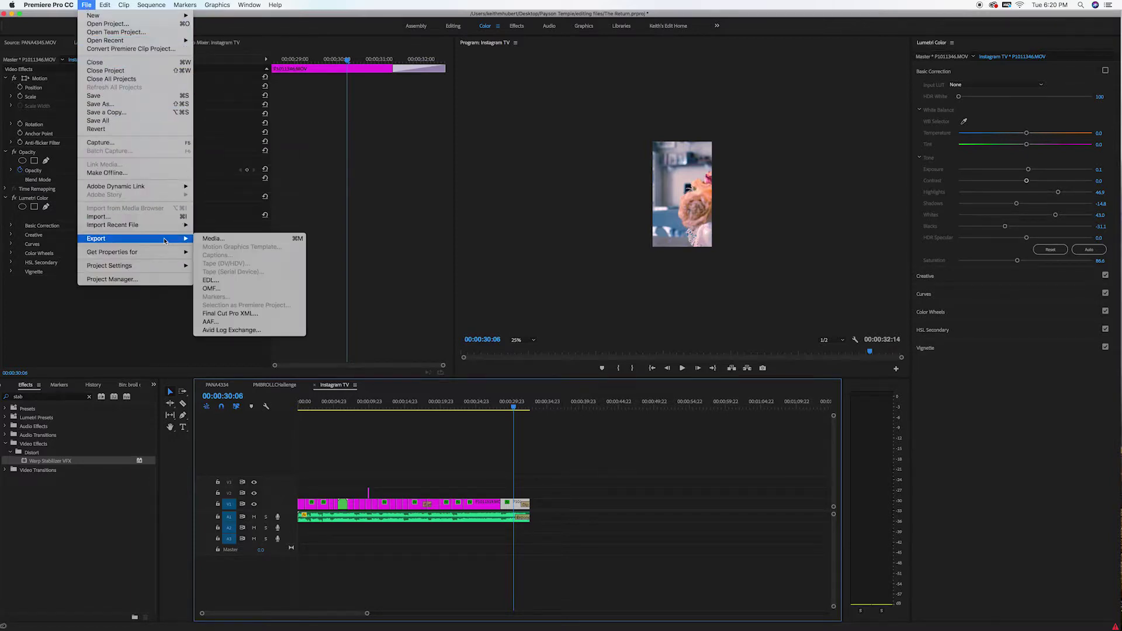
pyautogui.click(204, 241)
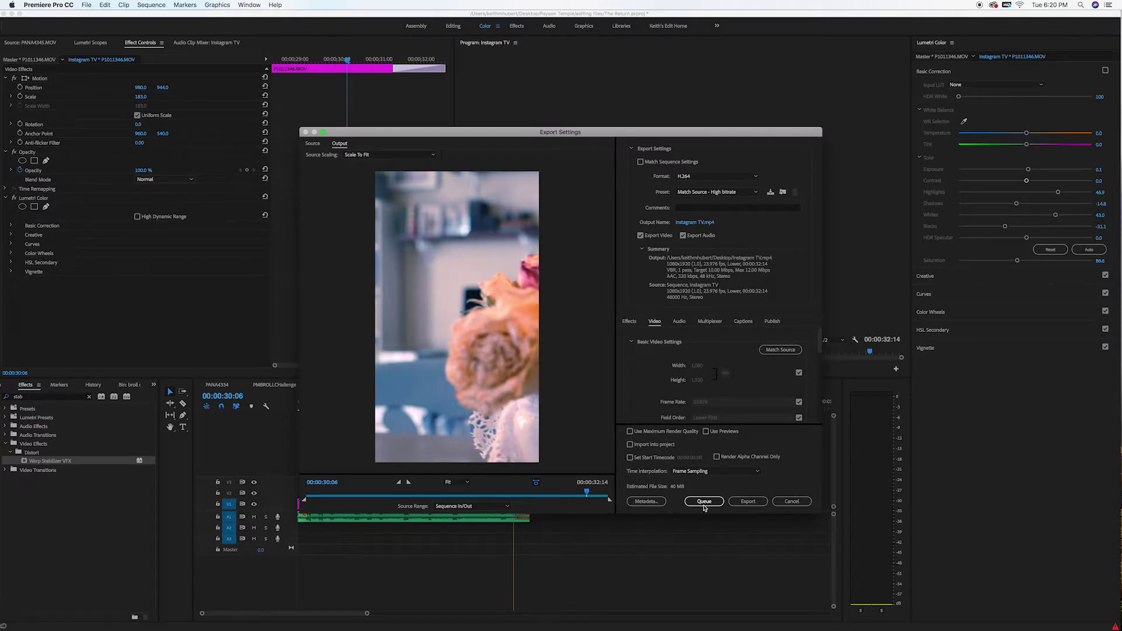
pyautogui.click(786, 503)
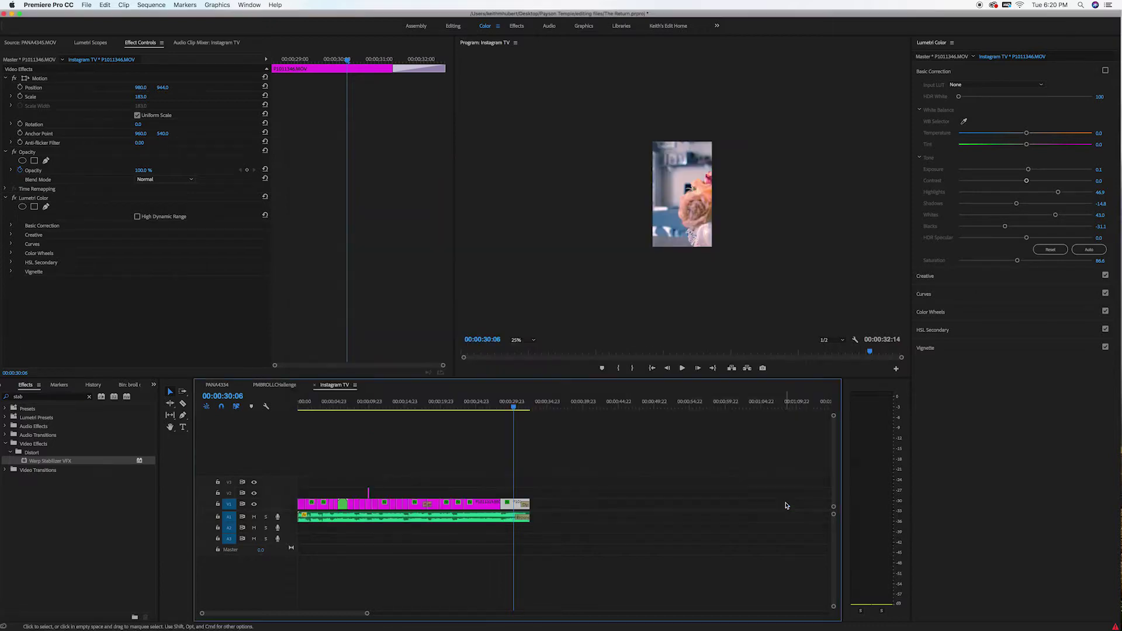